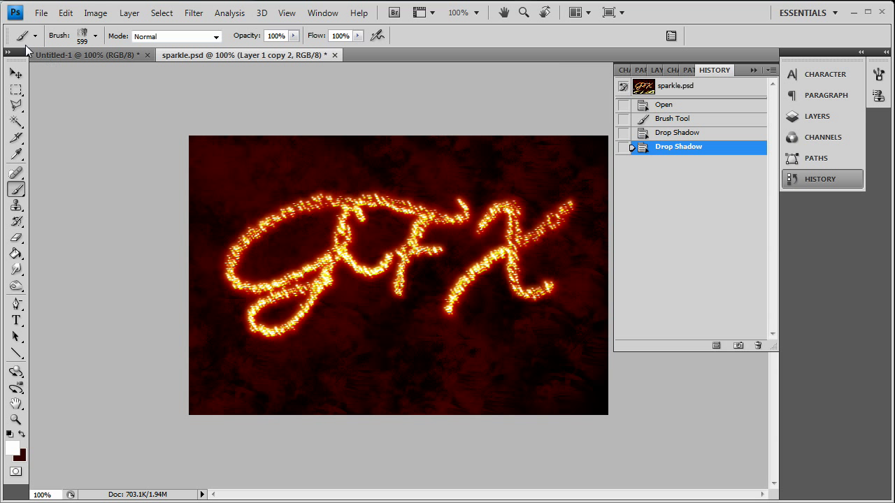
On the black Untitled-1 canvas, paint dark red grunge-brush strokes across the Background layer.
click(63, 57)
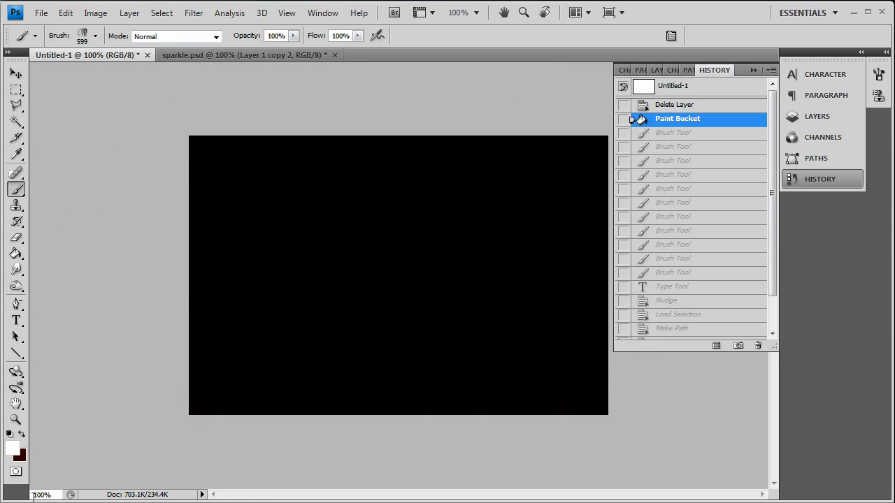
click(657, 70)
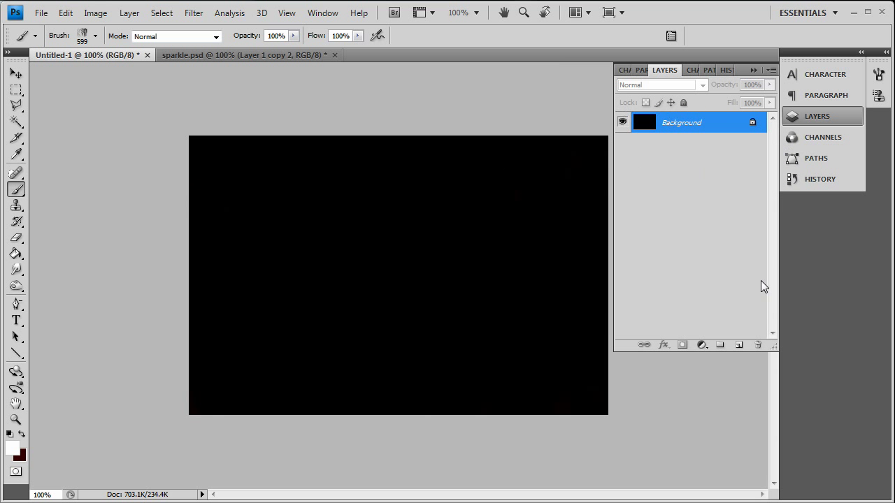
click(22, 439)
mouse_move(210, 189)
mouse_down()
mouse_move(454, 216)
mouse_move(448, 210)
mouse_move(448, 342)
mouse_move(433, 419)
mouse_move(290, 234)
mouse_move(203, 363)
mouse_move(349, 354)
mouse_move(300, 268)
mouse_move(429, 372)
mouse_move(432, 263)
mouse_move(474, 254)
mouse_move(234, 429)
mouse_move(213, 455)
mouse_up()
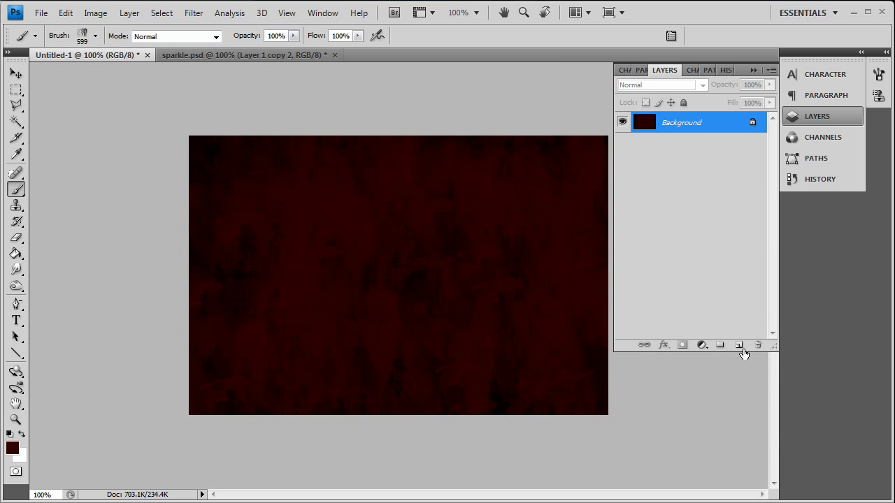
Type 'GFX' on the canvas in white Scriptina text.
click(16, 320)
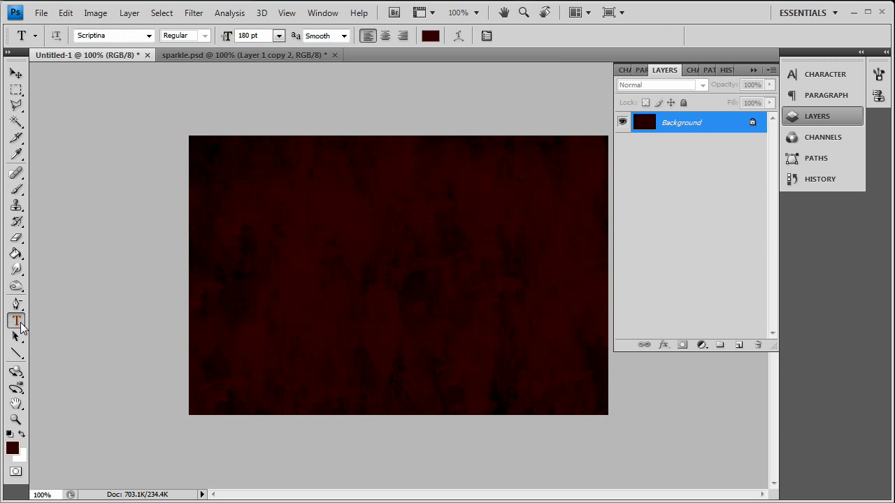
click(149, 36)
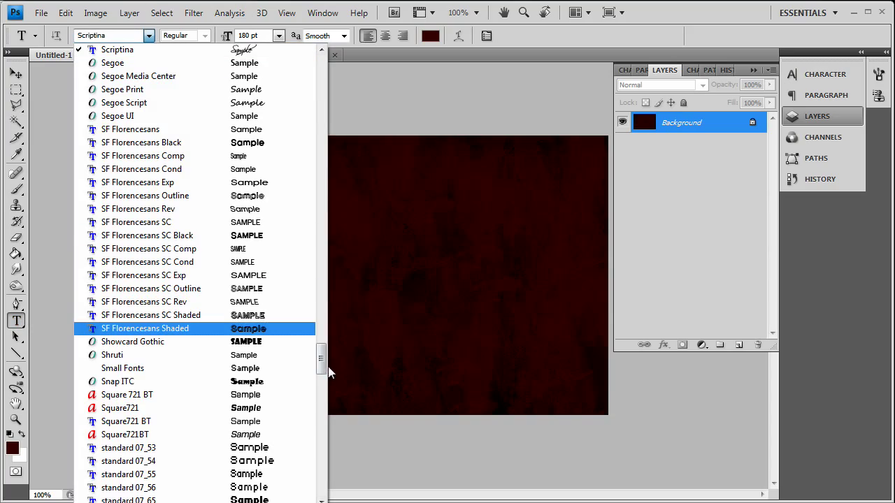
drag(320, 358, 321, 241)
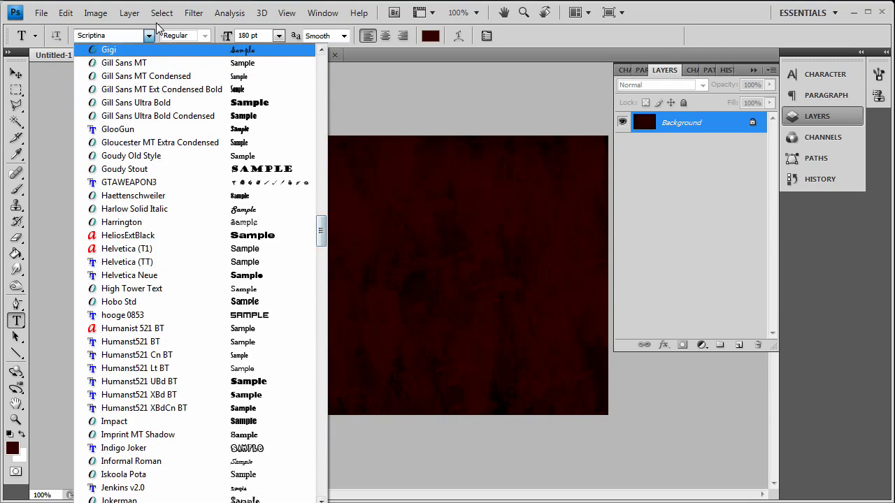
click(126, 35)
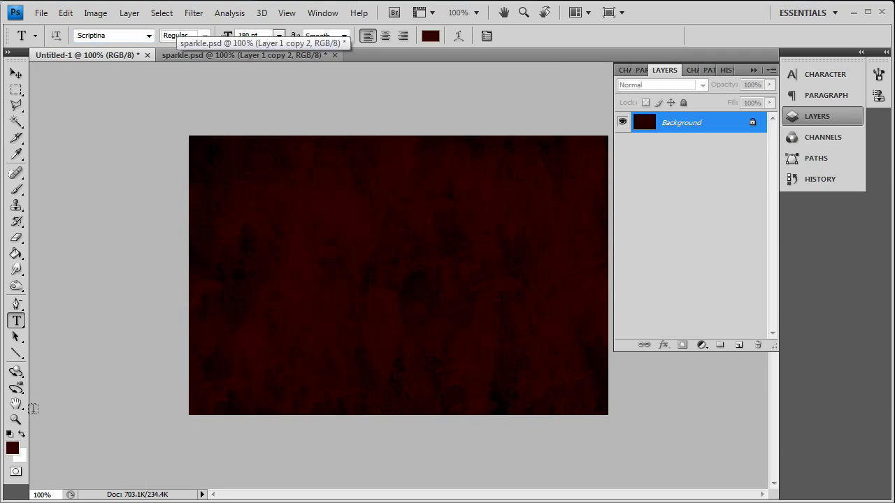
click(22, 434)
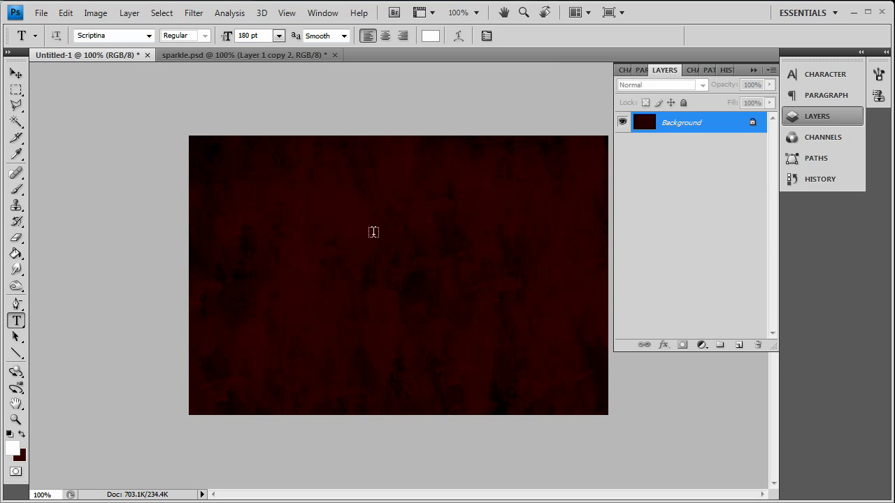
click(315, 274)
text(GFX)
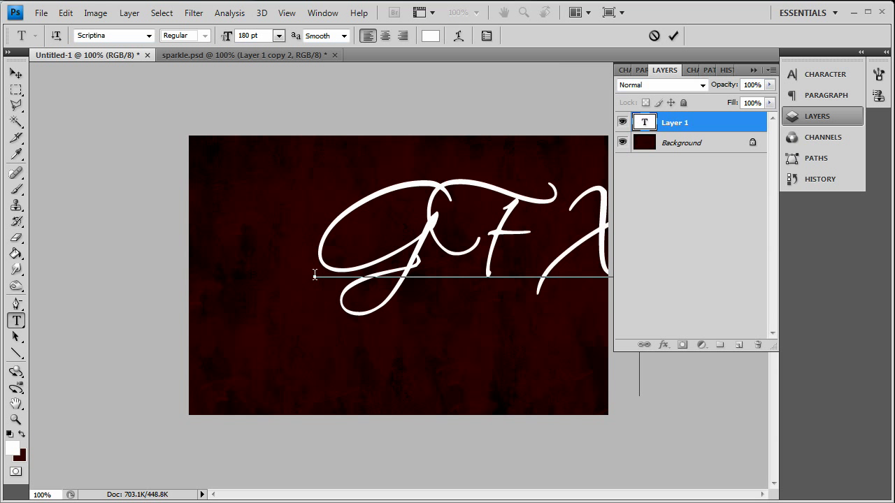
Nudge the GFX text left and down with the Move tool to centre it.
click(16, 73)
key(shift+Left)
key(shift+Left)
key(shift+Left)
key(shift+Left)
key(shift+Left)
key(shift+Left)
key(shift+Left)
key(shift+Left)
key(shift+Left)
key(shift+Left)
key(shift+Left)
key(shift+Left)
key(shift+Down)
key(shift+Down)
key(shift+Down)
key(shift+Left)
key(shift+Down)
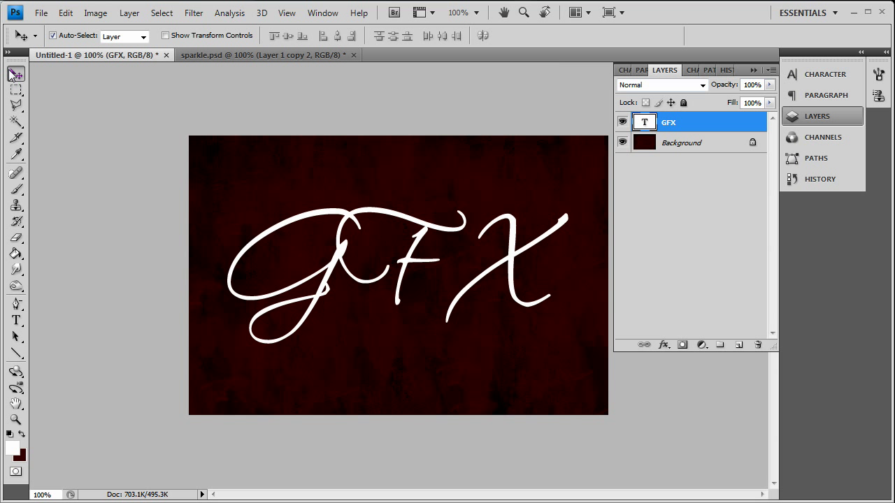
key(shift+Down)
key(shift+Right)
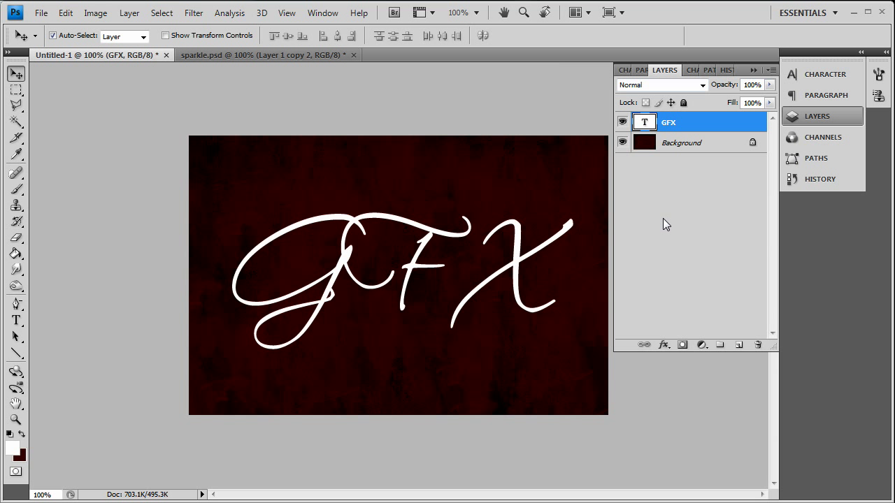
Convert the GFX lettering selection into a work path and delete the GFX text layer.
ctrl+click(645, 124)
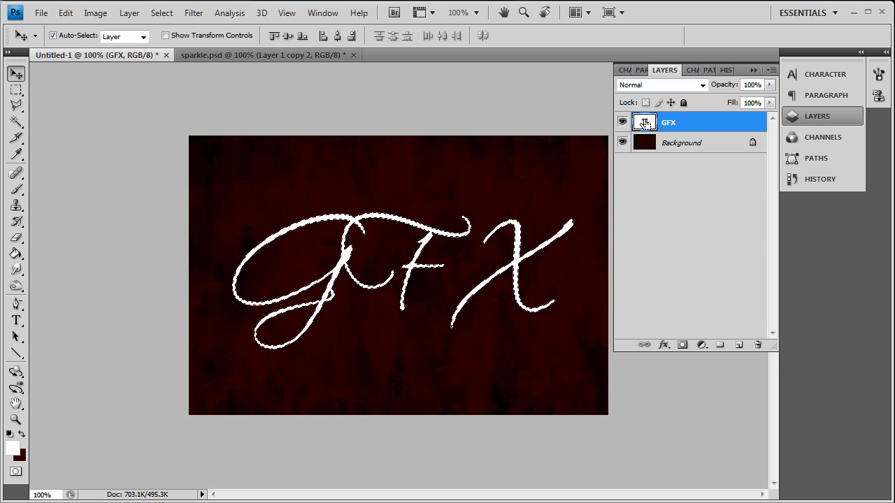
click(708, 70)
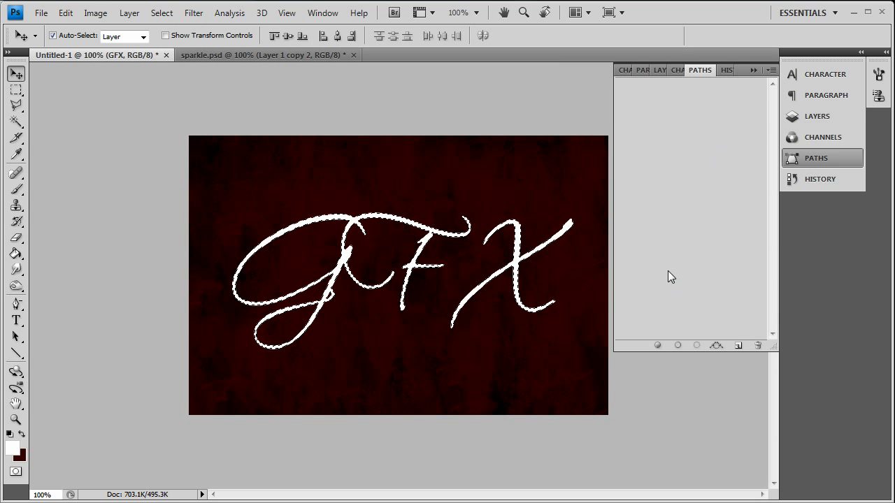
click(716, 346)
click(660, 70)
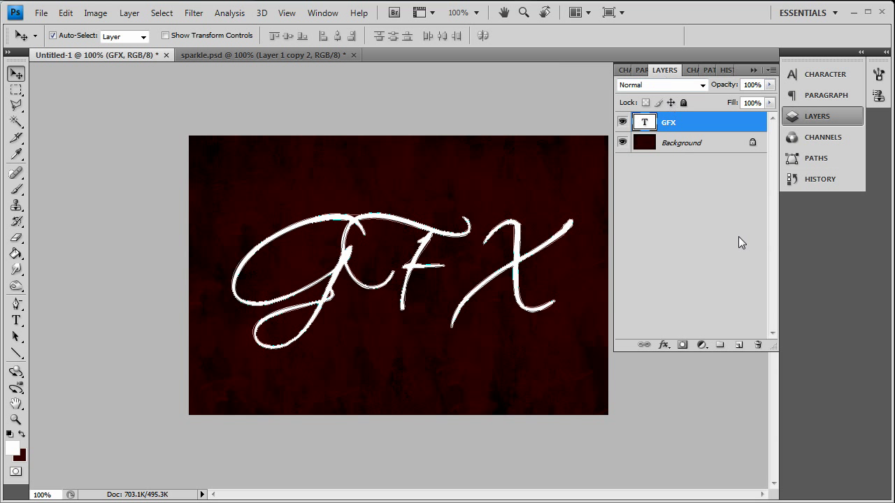
click(758, 346)
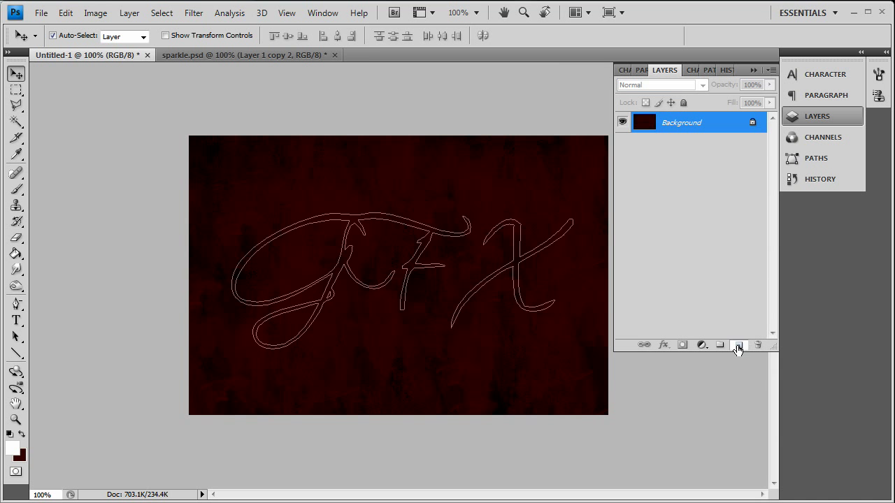
Add a new empty layer and name it 'Sparkle'.
click(738, 345)
double_click(677, 130)
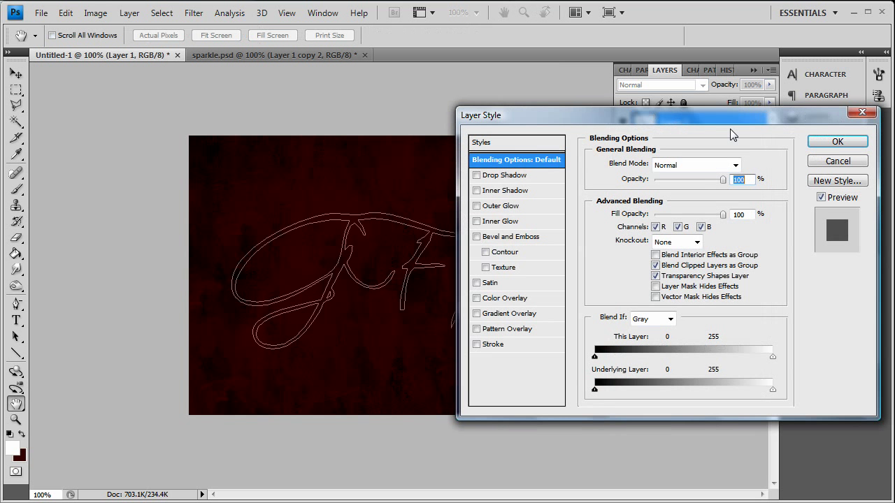
key(Escape)
double_click(681, 123)
key(Escape)
double_click(667, 122)
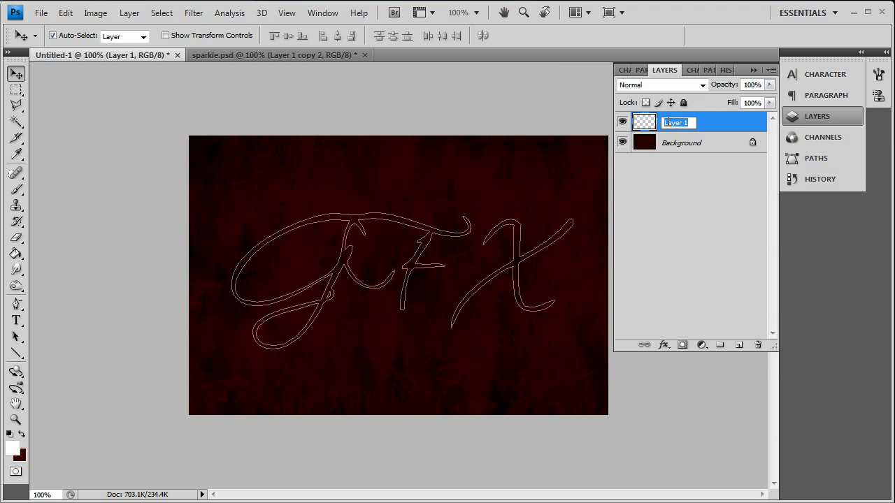
text(Sparkle)
key(Return)
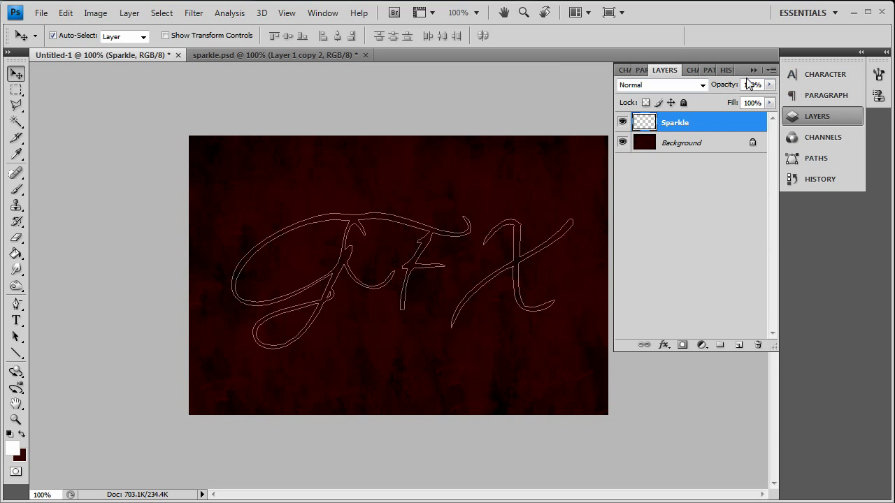
Select the 5 px round brush and set its tip hardness to 0%.
click(707, 70)
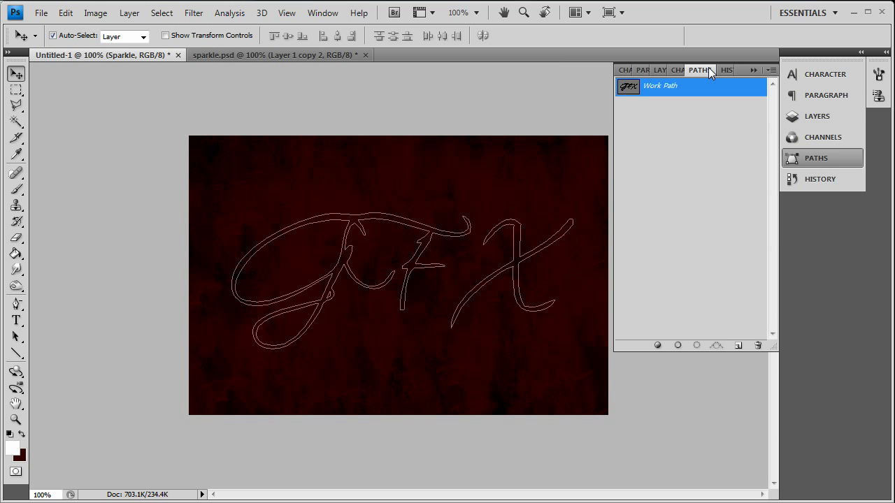
click(16, 189)
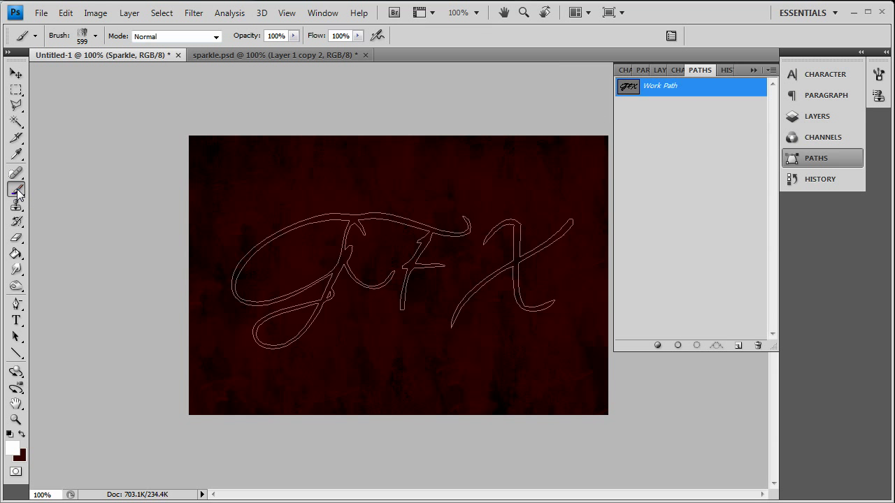
click(89, 33)
scroll(183, 167, up, 5)
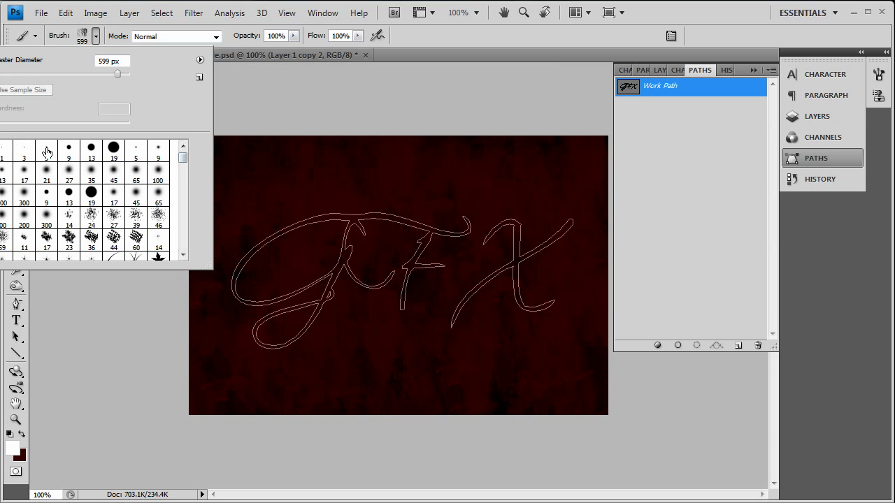
click(46, 151)
click(508, 38)
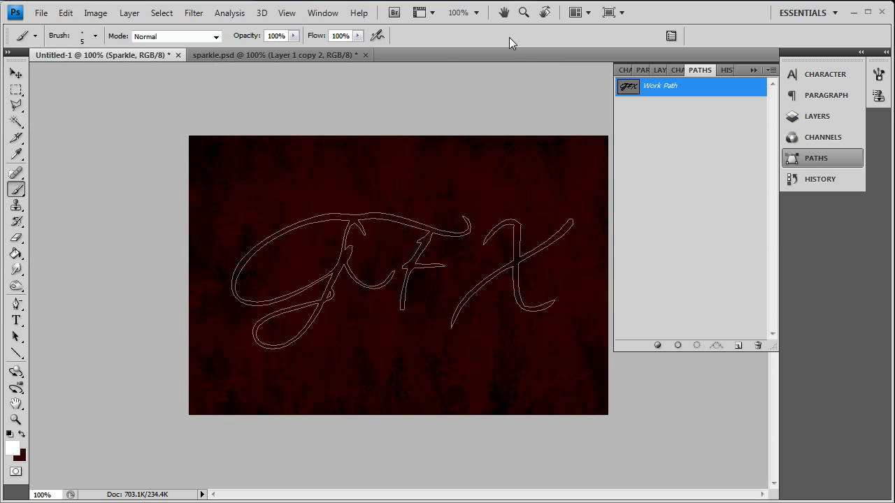
click(321, 12)
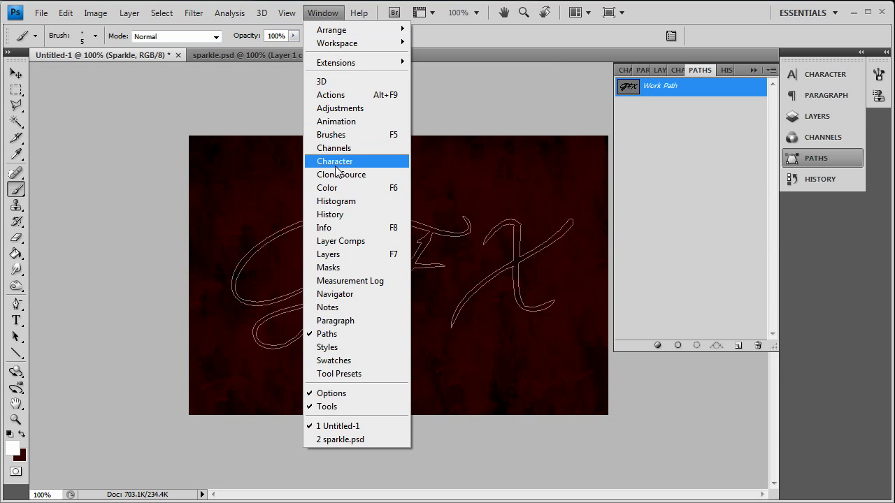
click(340, 136)
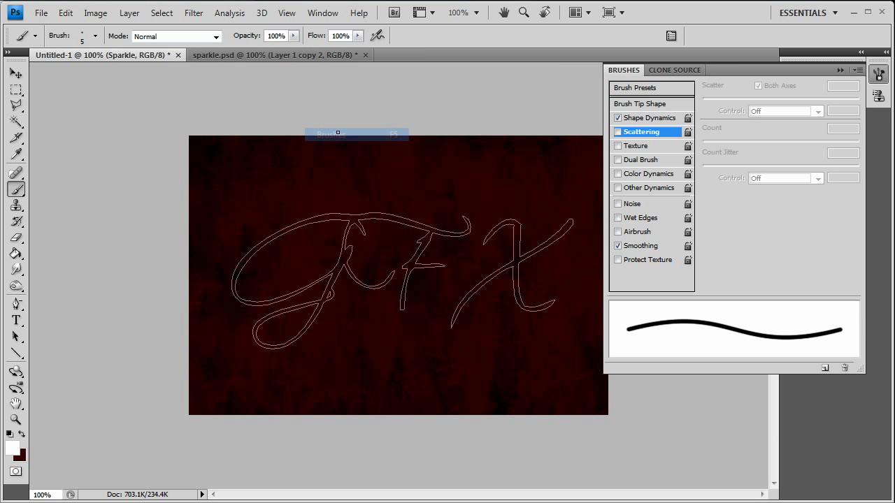
click(649, 105)
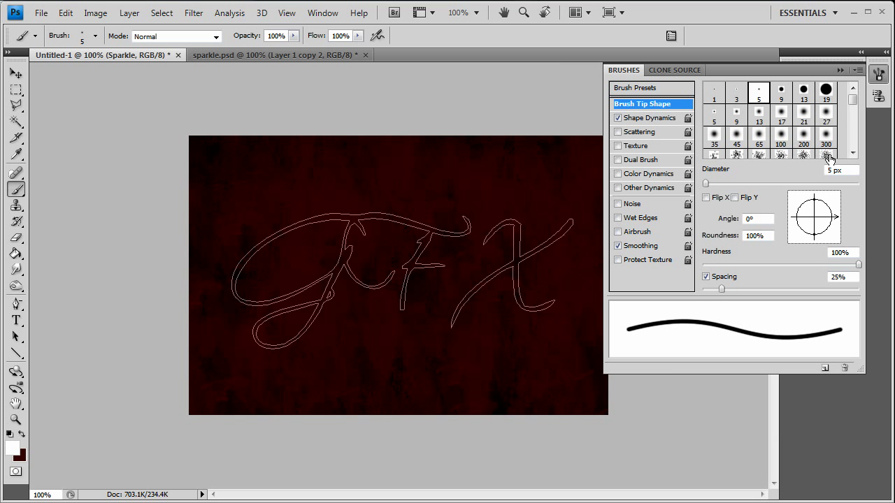
mouse_move(859, 264)
mouse_down()
mouse_move(703, 264)
mouse_move(767, 286)
mouse_up()
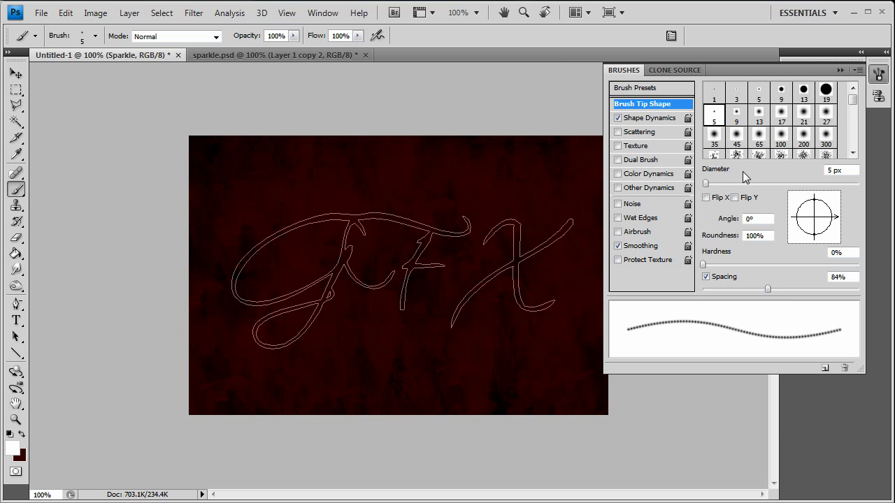
Enable Shape Dynamics with 100% size and roundness jitter, and Scattering around 256%.
click(650, 119)
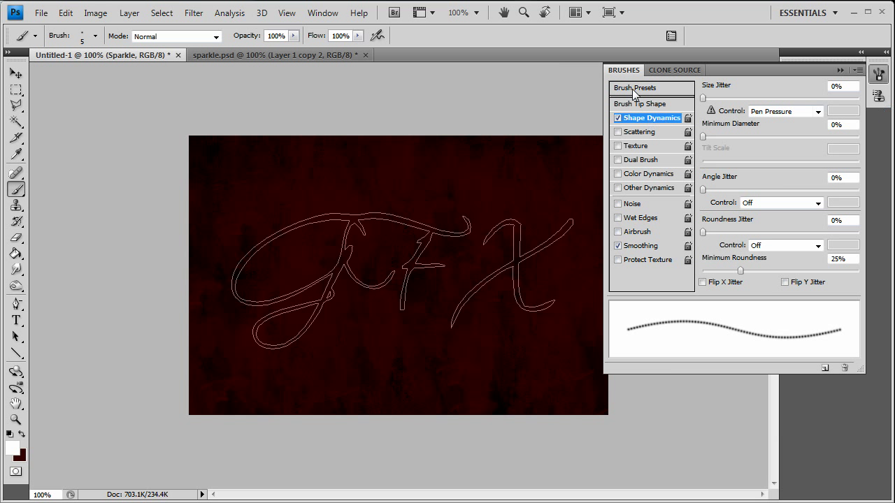
drag(702, 97, 863, 98)
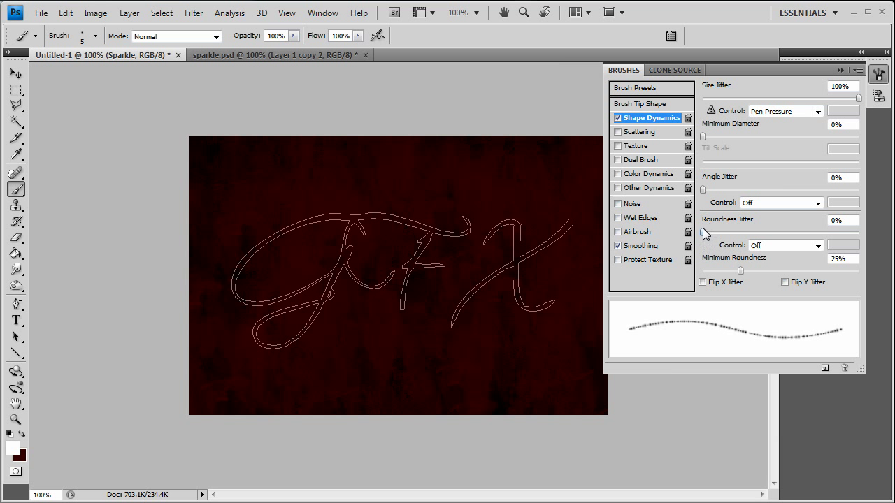
drag(703, 233, 881, 232)
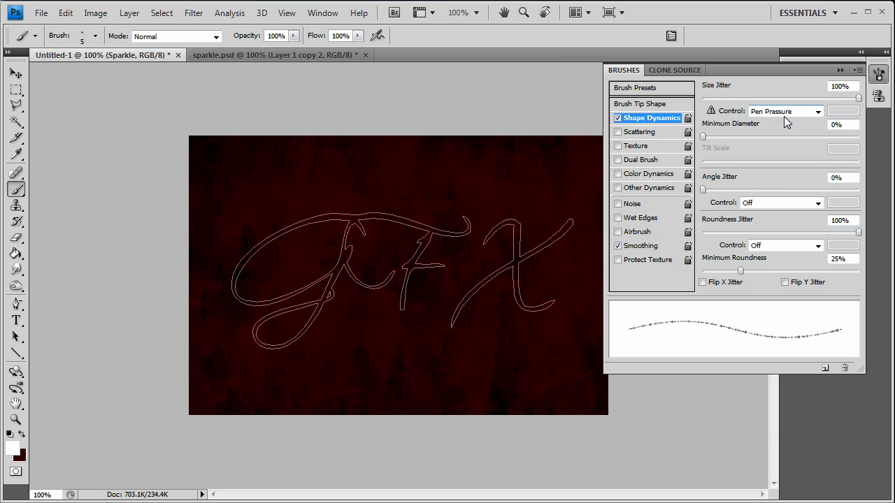
click(639, 131)
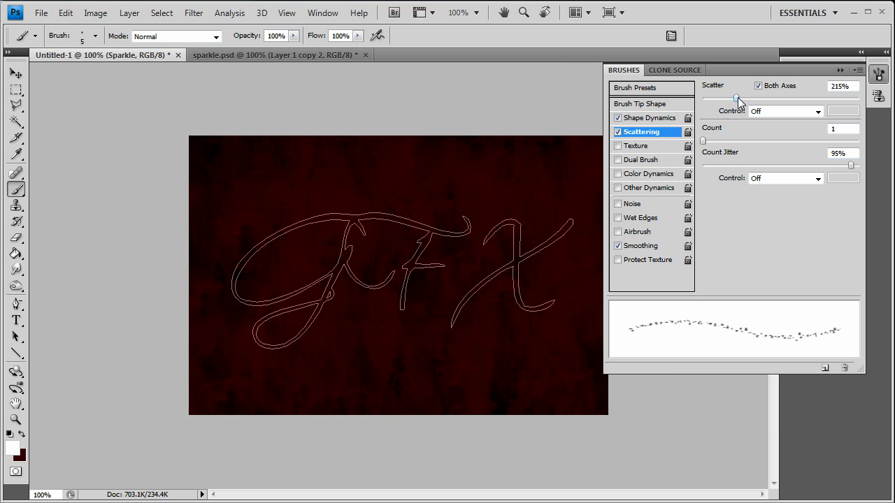
mouse_move(737, 97)
mouse_down()
mouse_move(878, 95)
mouse_move(676, 102)
mouse_move(754, 117)
mouse_up()
drag(747, 95, 742, 97)
click(878, 74)
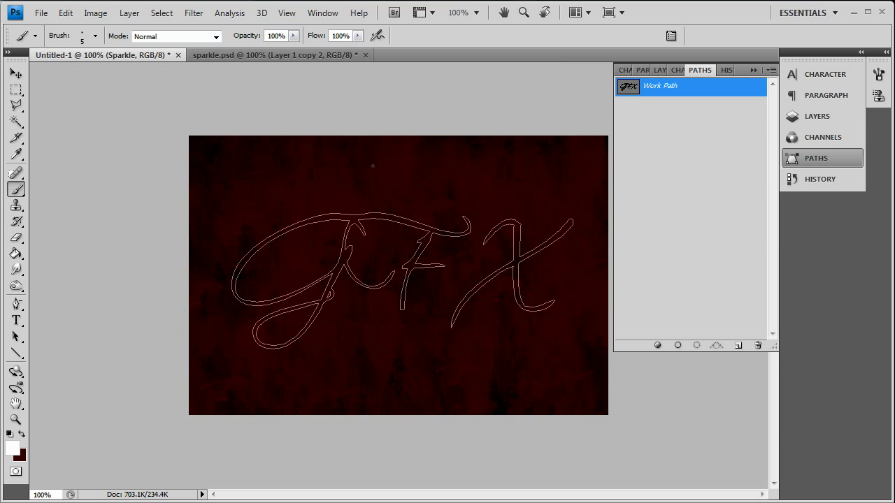
Stroke the Work Path with the brush, Simulate Pressure turned on.
click(671, 70)
click(657, 70)
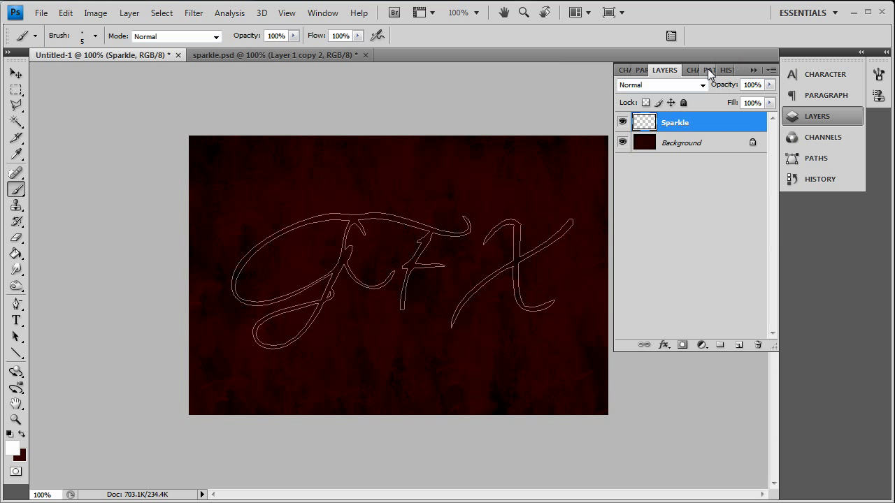
click(708, 70)
right_click(660, 95)
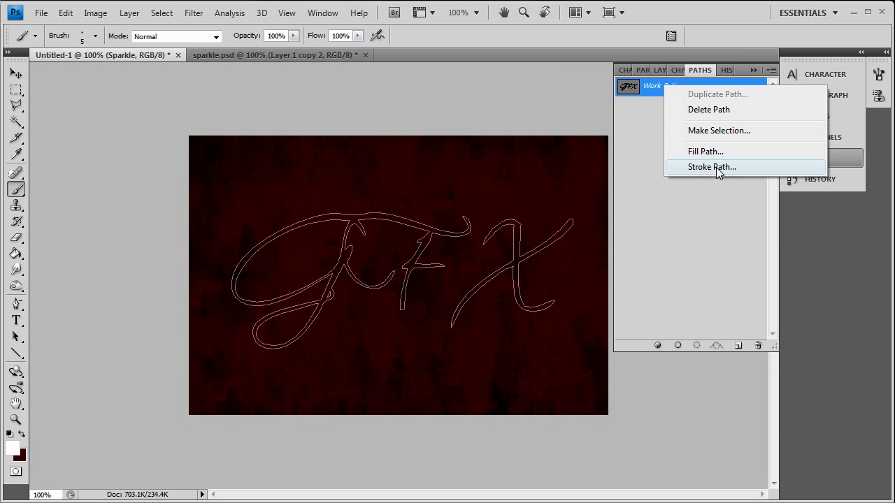
click(716, 168)
drag(352, 61, 494, 142)
click(445, 184)
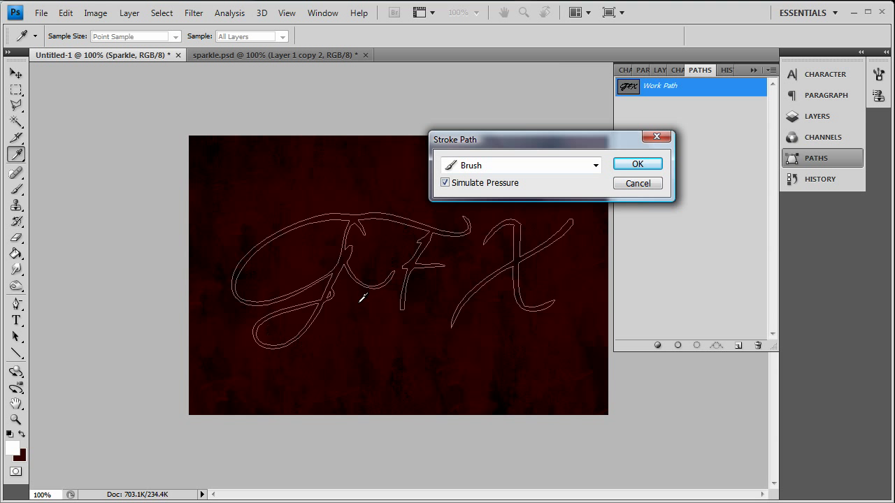
click(655, 164)
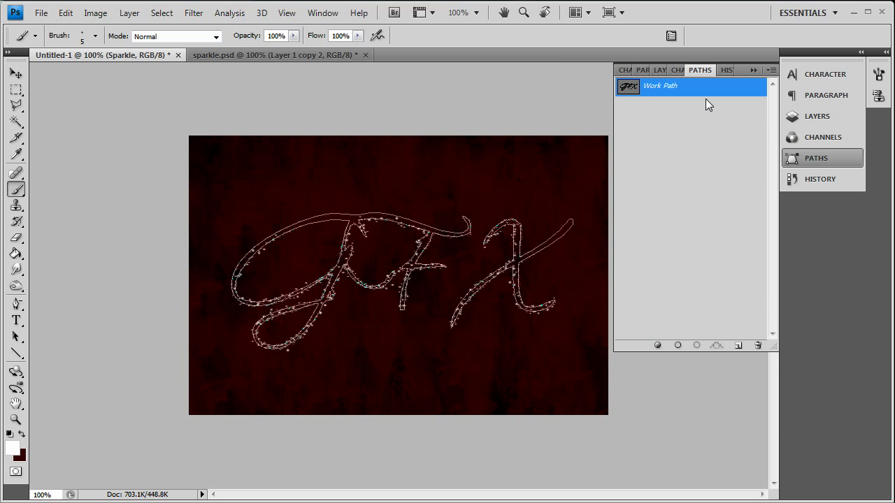
Stroke the Work Path again with Simulate Pressure off, then hide the path outline.
right_click(673, 91)
click(714, 174)
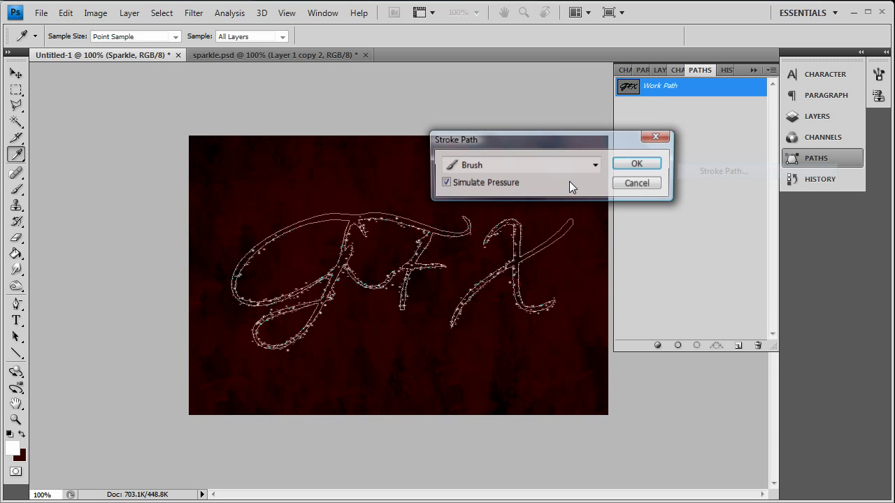
click(463, 185)
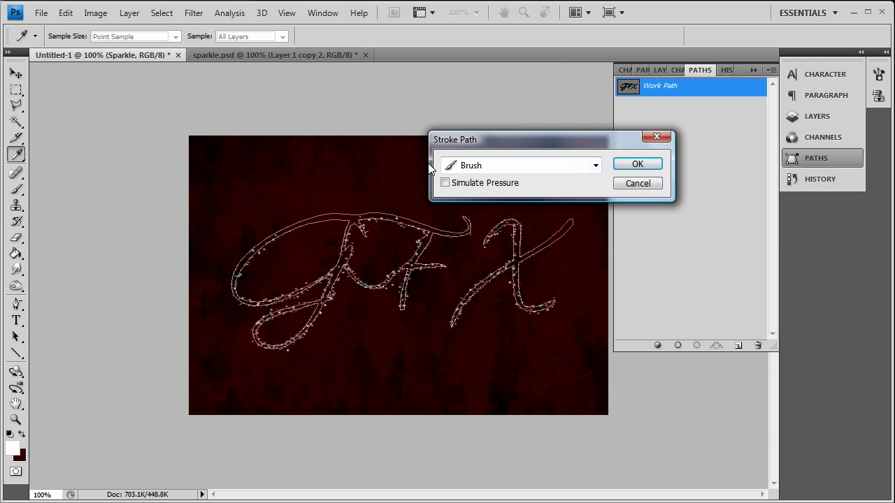
mouse_move(639, 142)
mouse_down()
mouse_move(506, 103)
mouse_move(529, 96)
mouse_up()
click(532, 120)
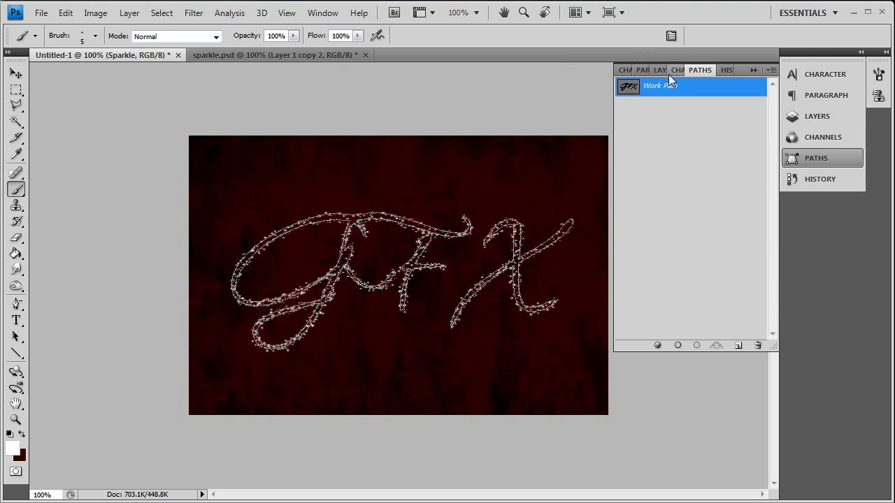
click(667, 142)
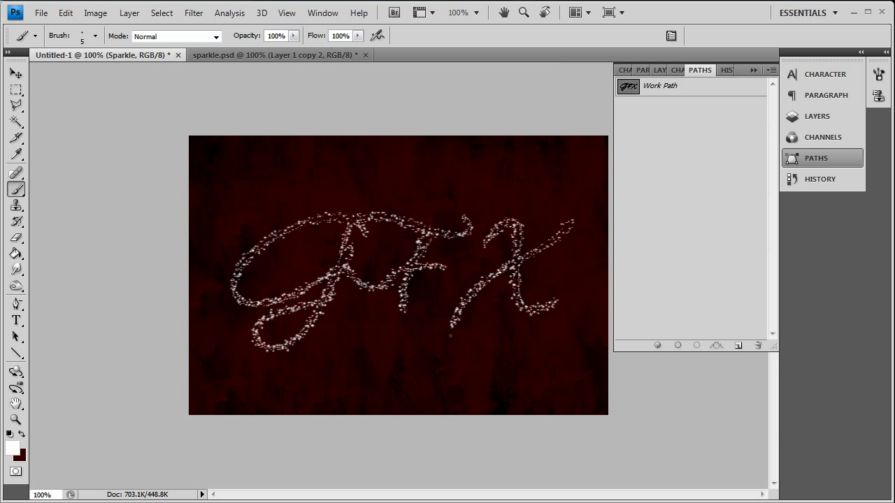
click(659, 70)
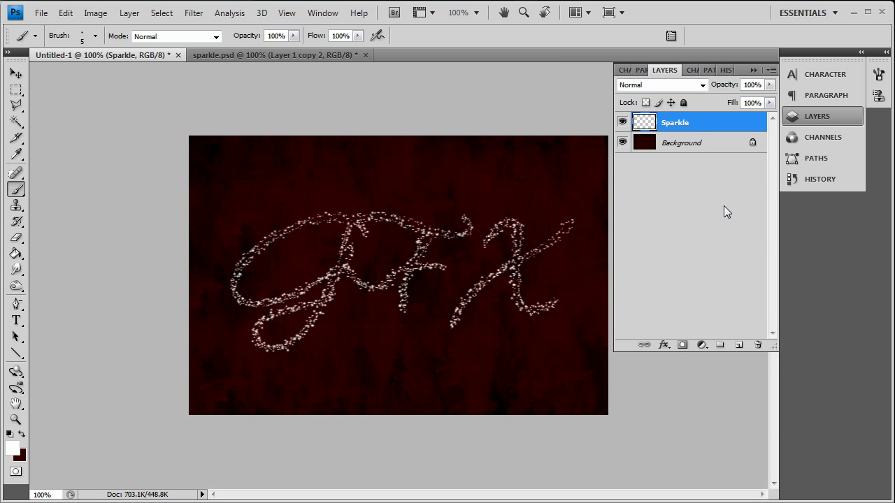
Add an Outer Glow to the Sparkle layer using Lighten blend mode.
right_click(677, 120)
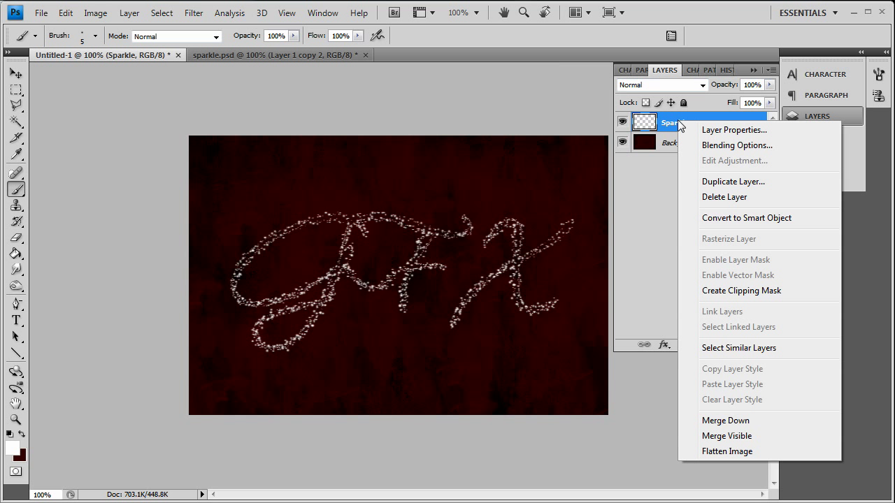
click(743, 145)
mouse_move(590, 120)
mouse_down()
mouse_move(602, 155)
mouse_move(688, 195)
mouse_move(476, 109)
mouse_move(324, 122)
mouse_move(127, 119)
mouse_move(416, 171)
mouse_move(587, 133)
mouse_move(600, 108)
mouse_up()
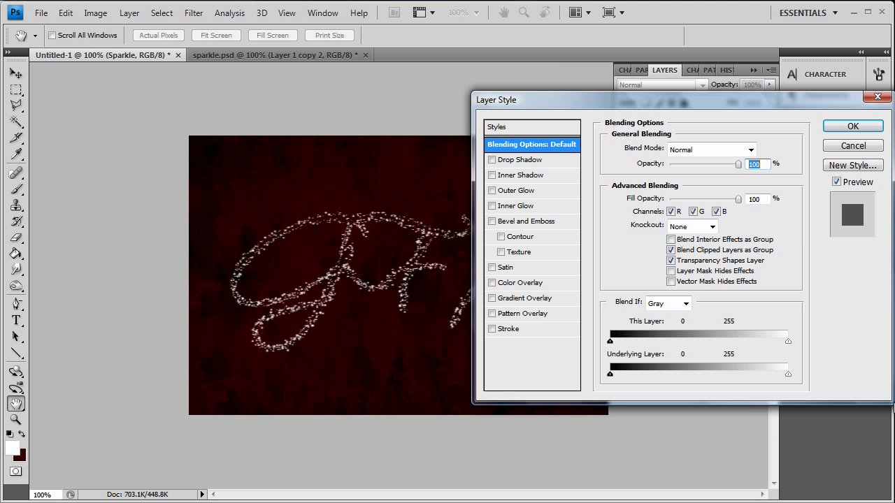
click(515, 192)
click(688, 155)
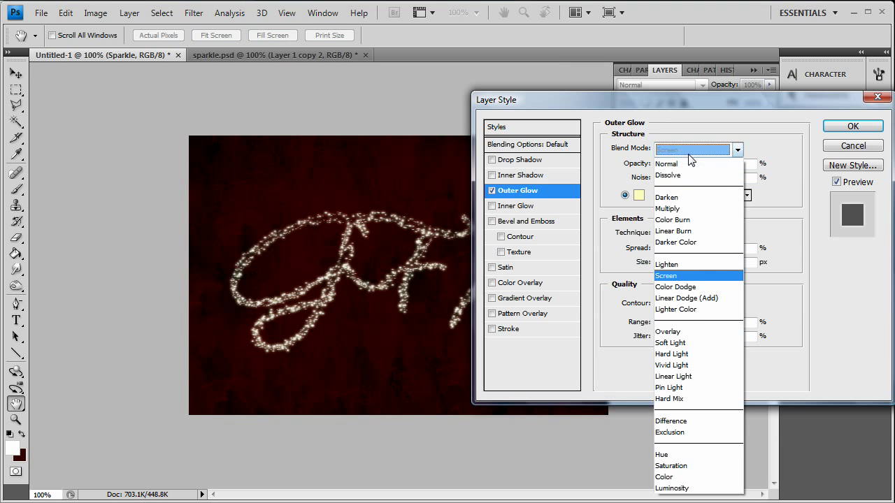
click(677, 265)
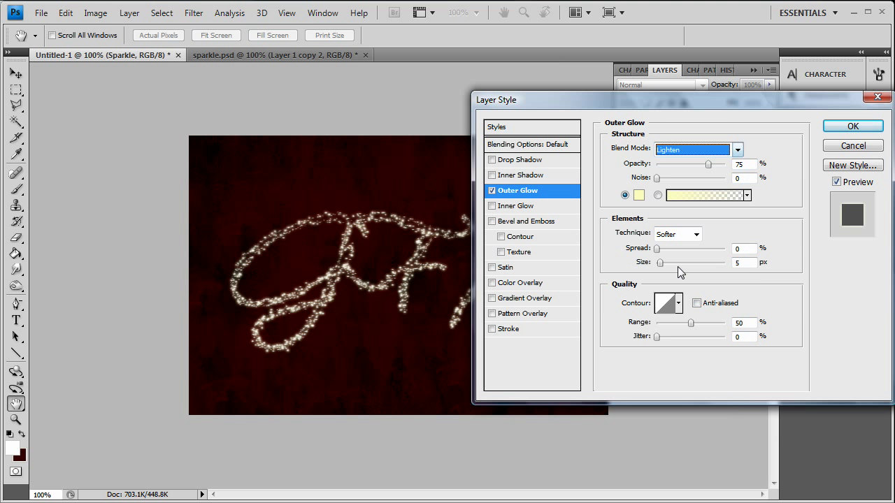
Set the outer glow colour to golden yellow ffc600.
click(638, 195)
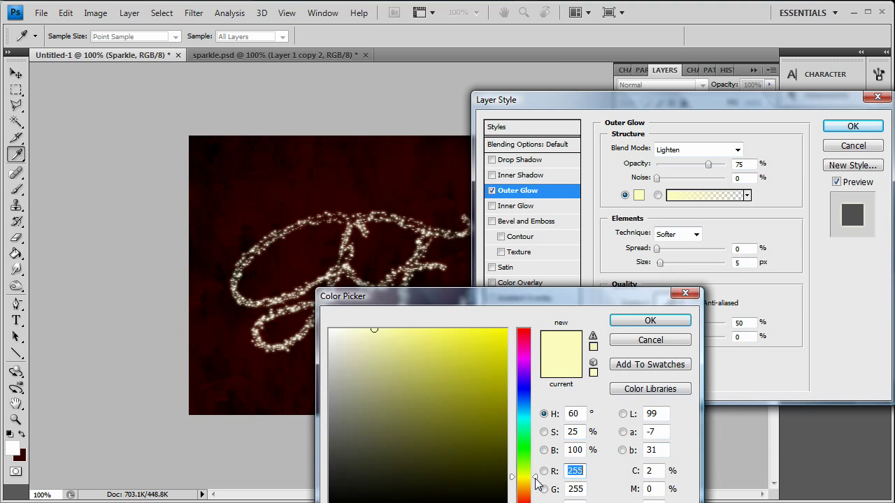
drag(535, 482, 535, 489)
click(505, 330)
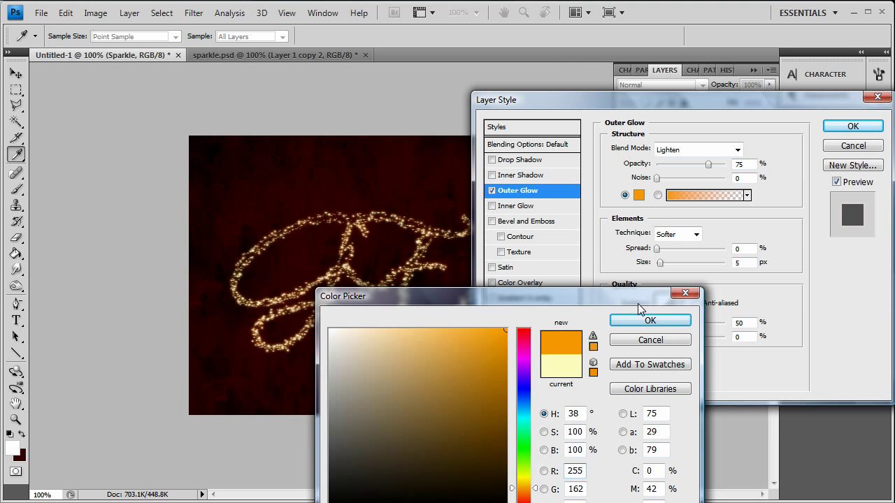
drag(451, 304, 513, 258)
mouse_move(510, 290)
mouse_down()
mouse_move(497, 279)
mouse_move(515, 280)
mouse_move(498, 286)
mouse_move(483, 342)
mouse_move(570, 282)
mouse_up()
drag(597, 447, 599, 429)
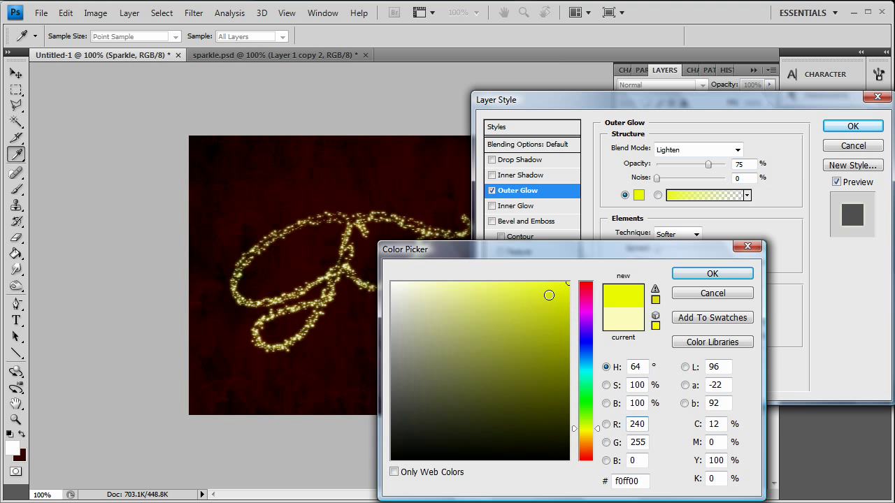
mouse_move(549, 295)
mouse_down()
mouse_move(569, 336)
mouse_move(546, 336)
mouse_move(570, 281)
mouse_up()
drag(598, 430, 599, 442)
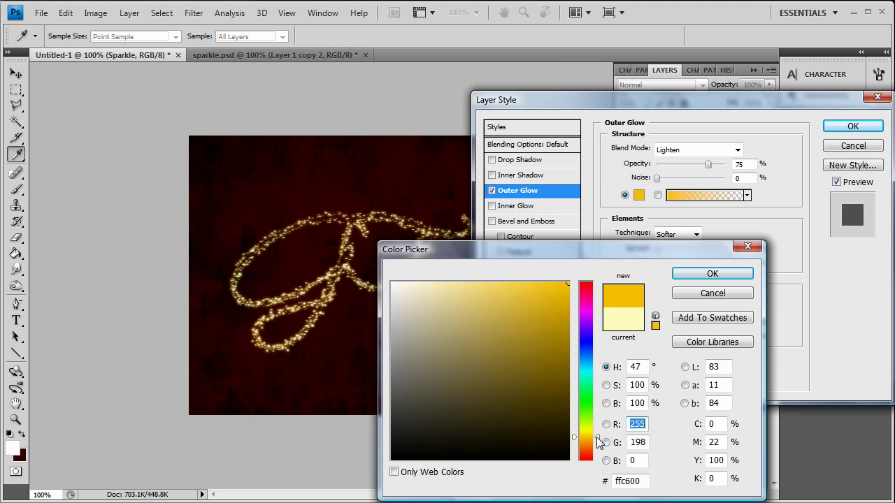
Accept the golden glow and add a dark red (R 62) Lighten drop shadow with larger size.
click(735, 278)
click(518, 160)
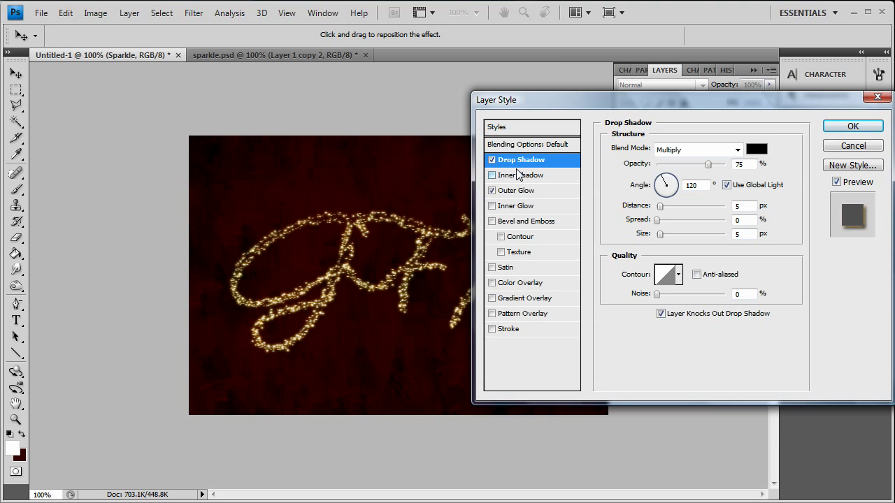
click(756, 149)
click(568, 361)
double_click(634, 424)
text(62)
click(712, 273)
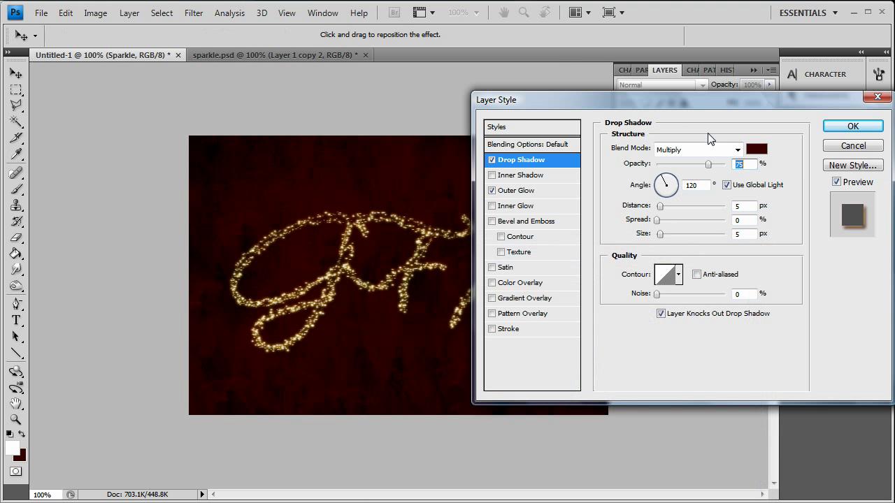
click(694, 149)
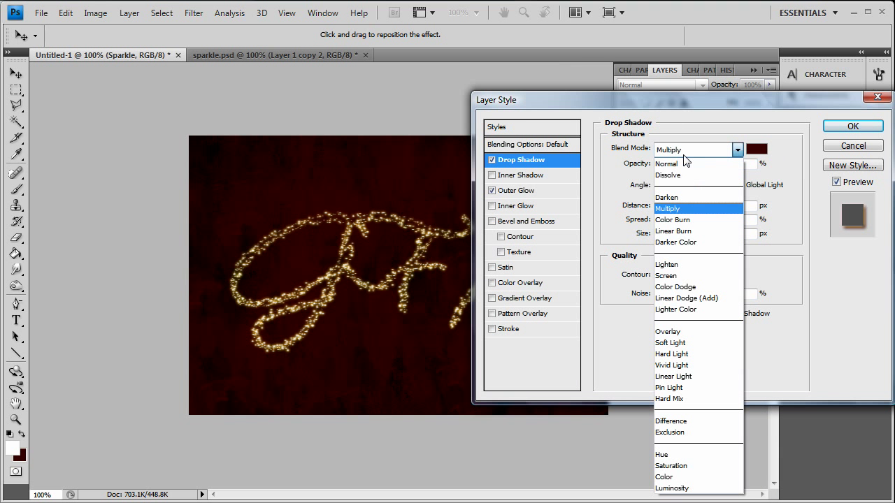
click(676, 265)
mouse_move(663, 234)
mouse_down()
mouse_move(665, 206)
mouse_move(663, 235)
mouse_up()
Change the drop shadow to black in Normal mode and adjust its opacity and spread.
click(755, 149)
text(0)
click(736, 286)
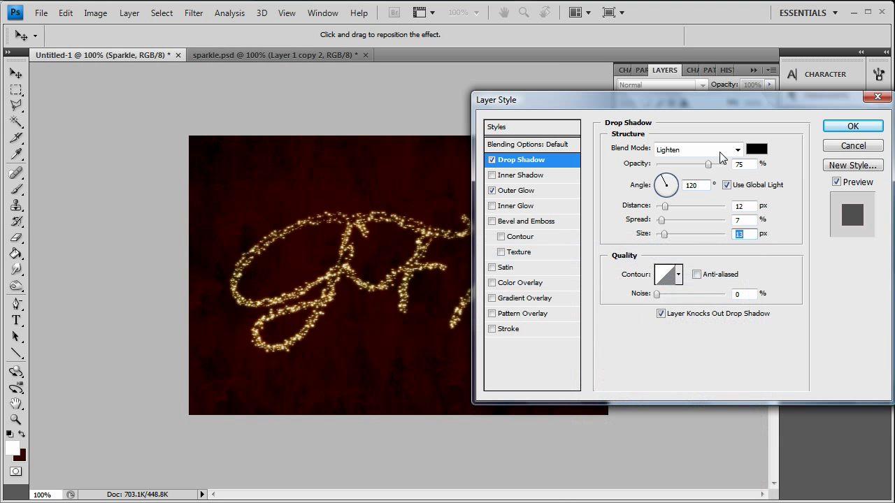
drag(710, 164, 804, 168)
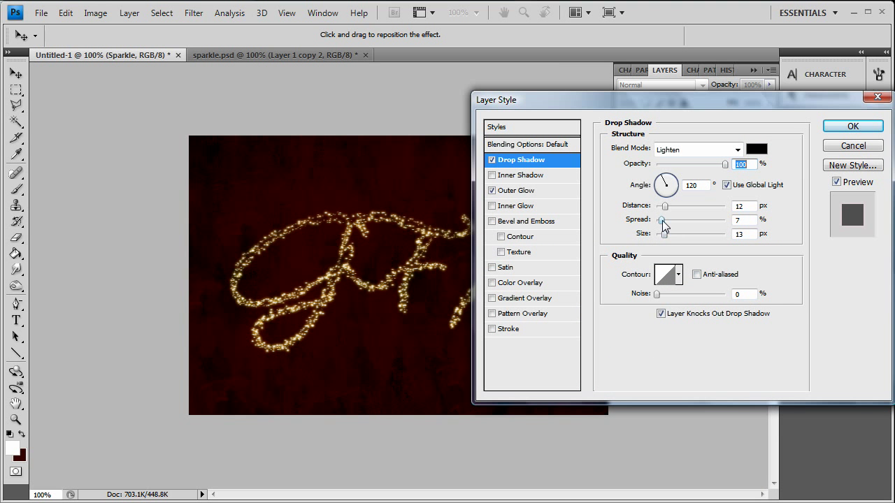
mouse_move(663, 225)
mouse_down()
mouse_move(663, 206)
mouse_move(668, 234)
mouse_up()
click(685, 149)
click(684, 162)
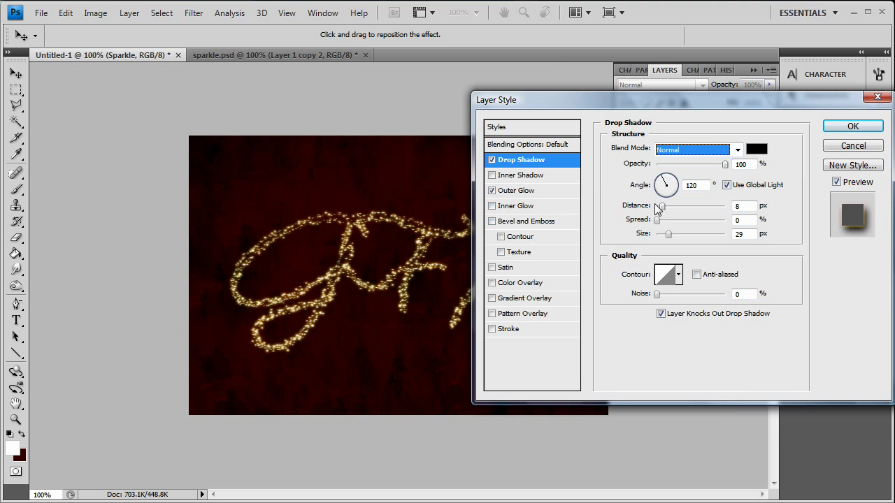
drag(661, 207, 658, 220)
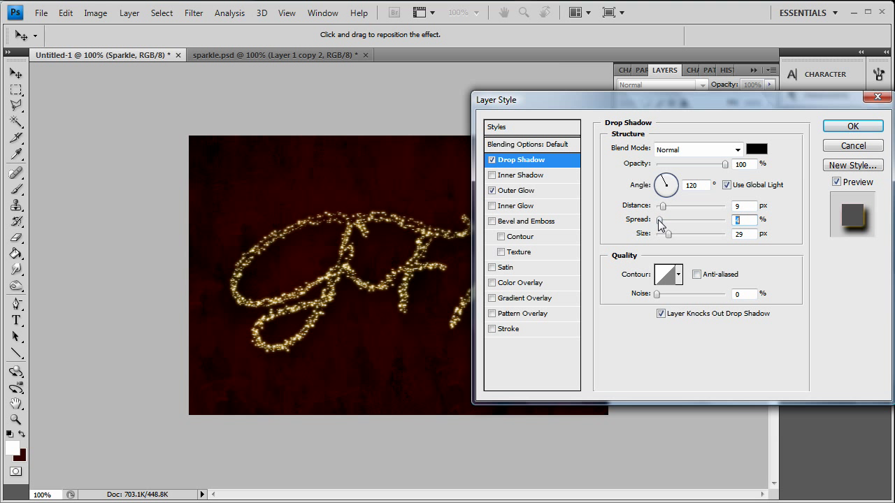
Set shadow distance 0 and size 5, then disable Drop Shadow and apply the style.
drag(623, 108, 696, 104)
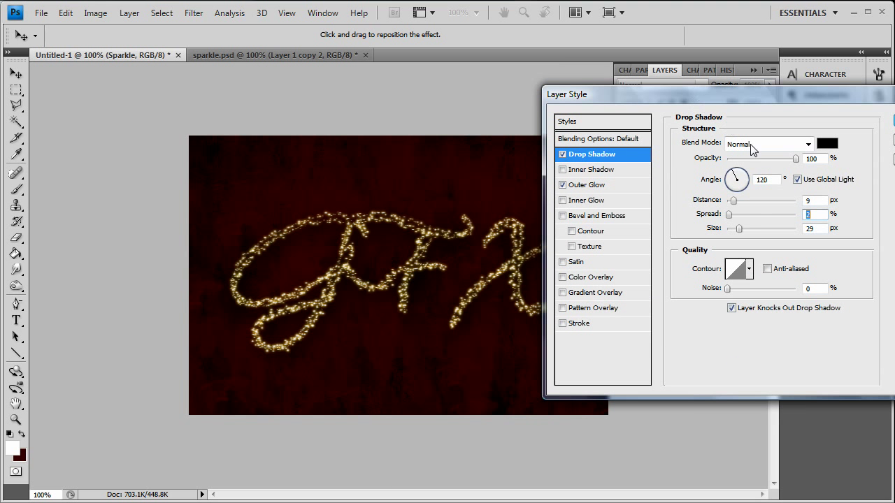
drag(733, 204, 701, 205)
drag(685, 105, 732, 103)
drag(788, 233, 781, 202)
drag(815, 109, 623, 88)
click(430, 141)
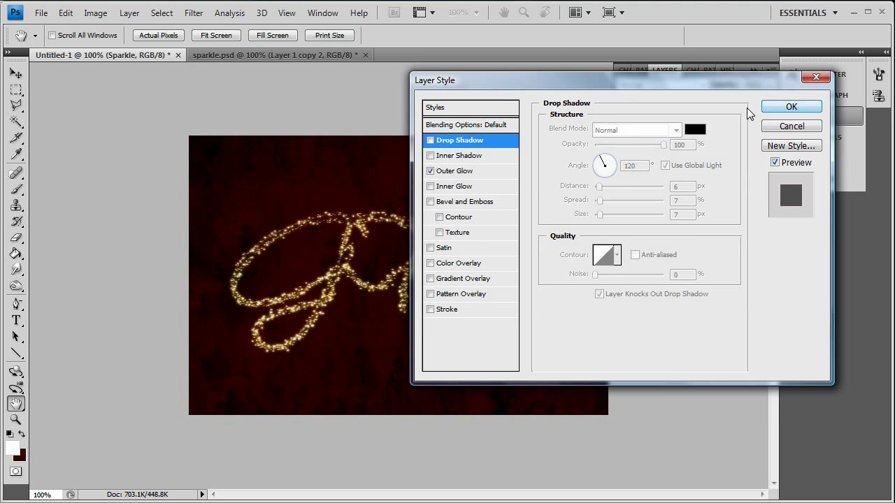
click(786, 109)
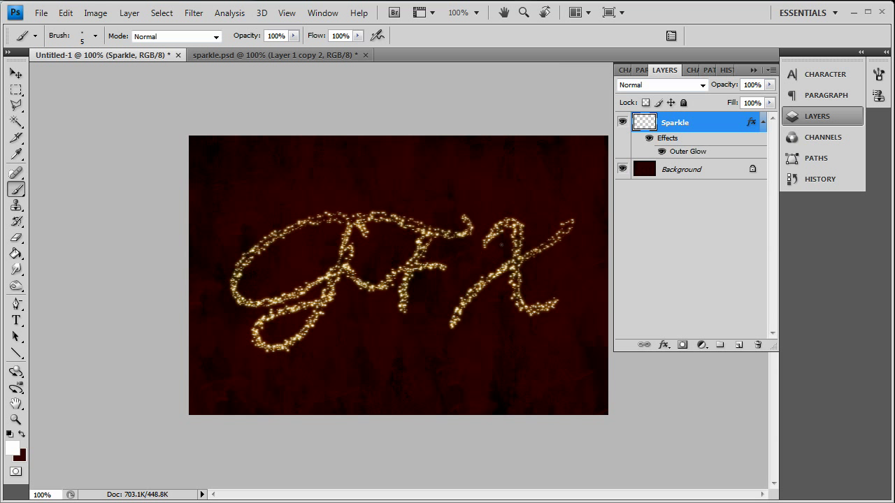
Reopen Sparkle's blending options and confirm the drop shadow stays off.
right_click(683, 124)
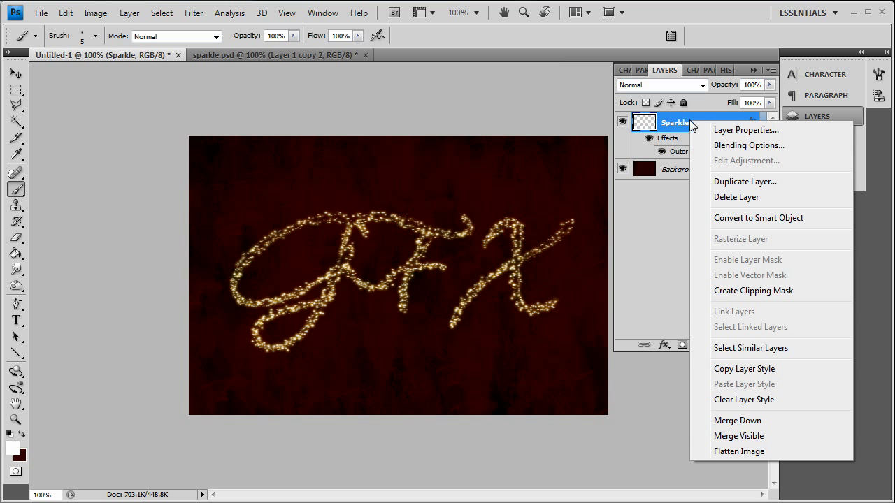
click(735, 143)
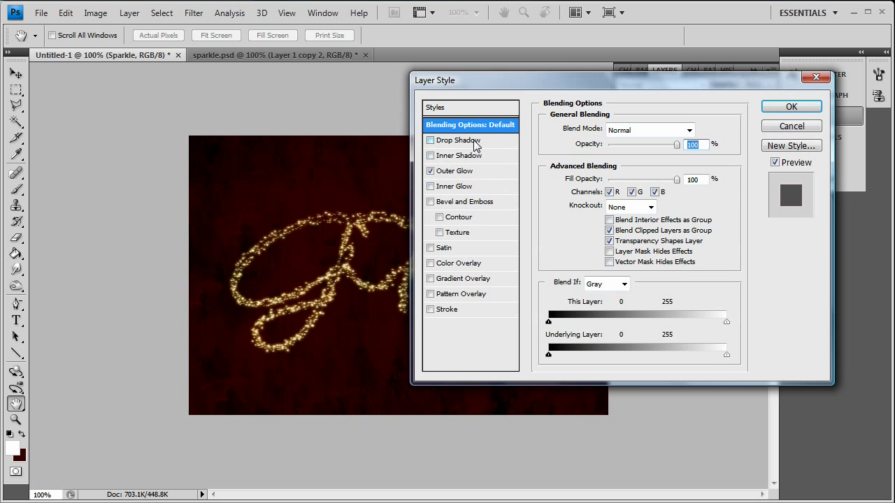
click(451, 143)
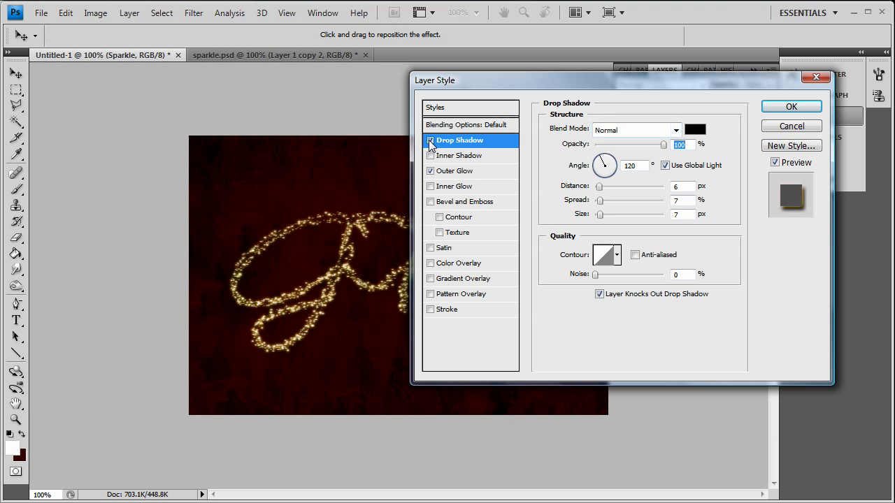
key(space)
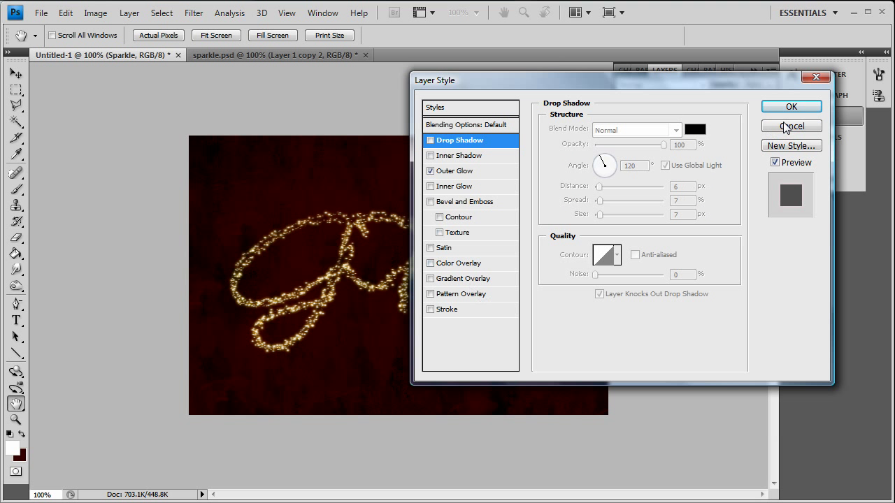
click(791, 107)
Duplicate the Sparkle layer as 'Sparkle copy'.
right_click(696, 125)
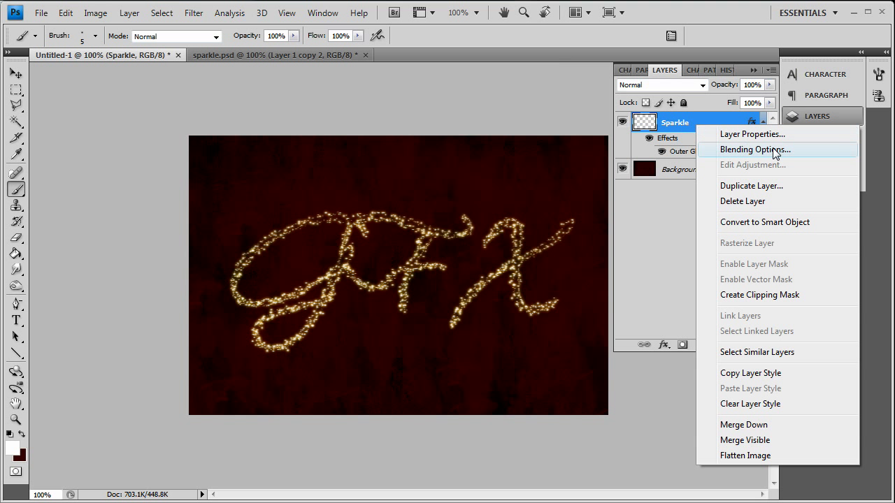
click(756, 189)
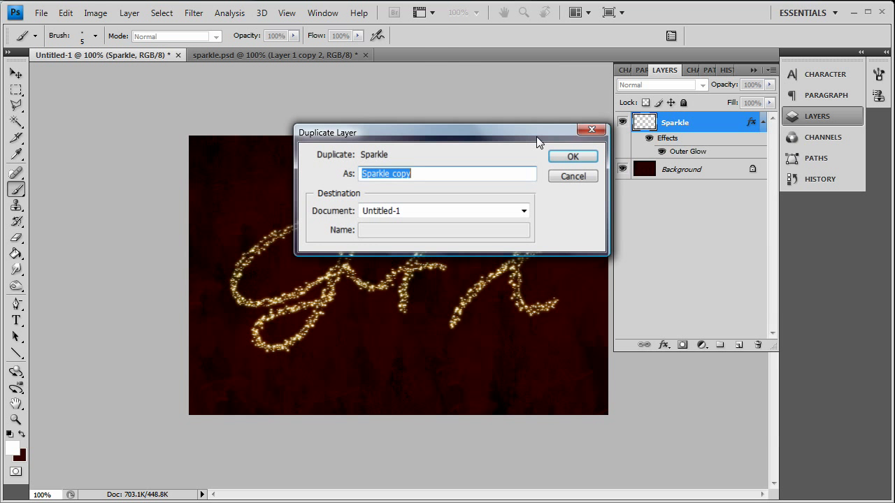
click(572, 155)
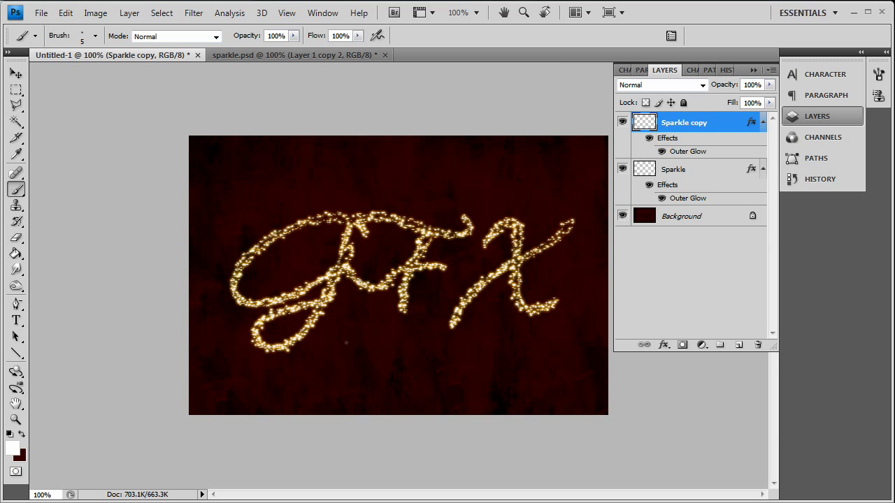
Change the Sparkle layer's outer glow to red ff0000 with size 16 and spread 2.
right_click(688, 172)
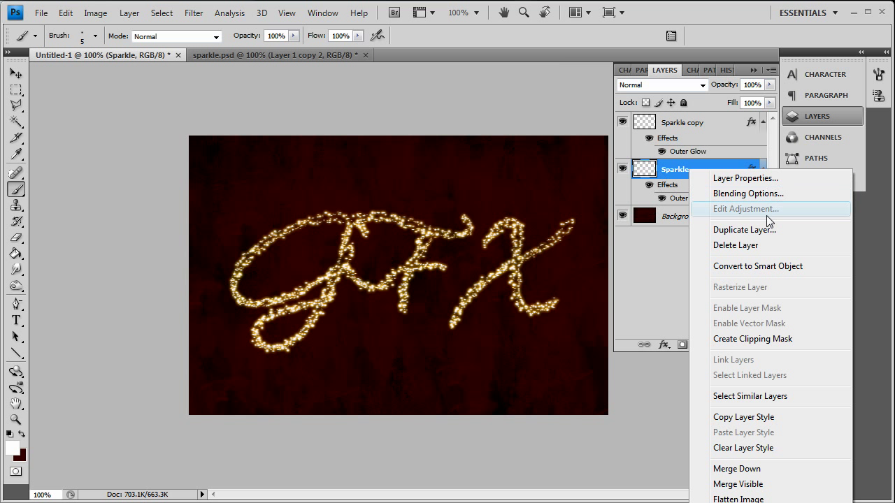
click(762, 195)
click(453, 172)
click(578, 176)
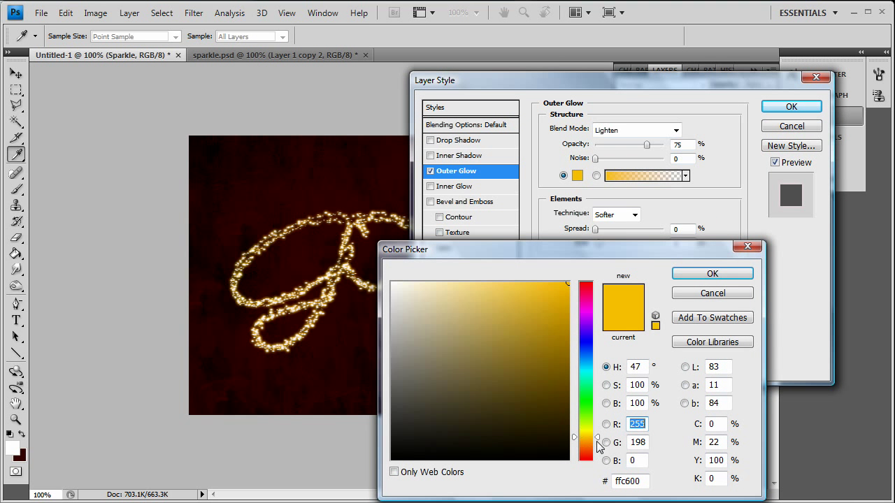
drag(599, 438, 593, 281)
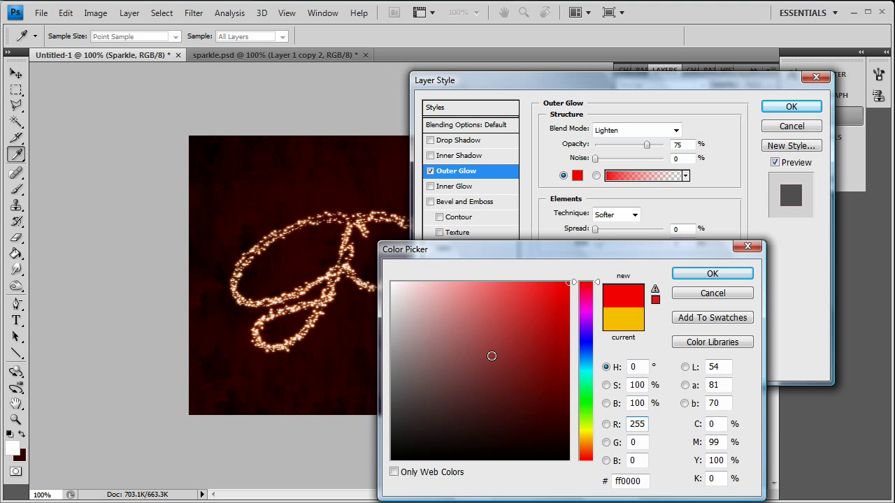
click(730, 274)
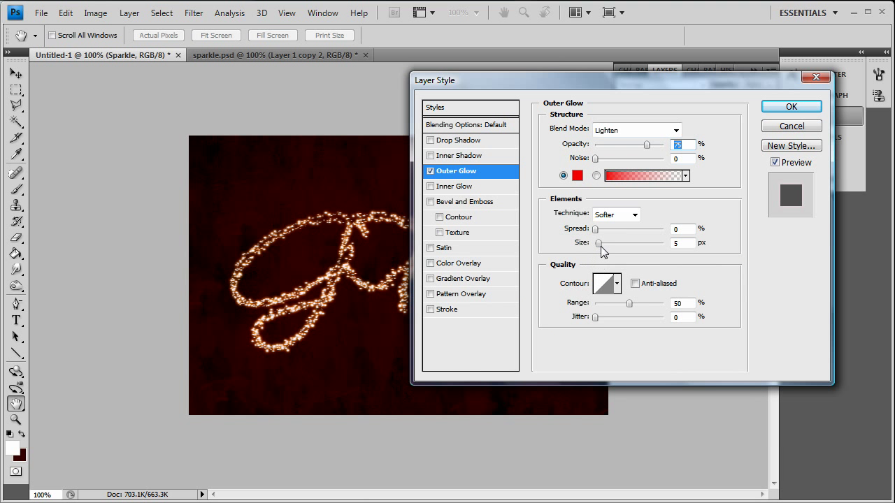
click(598, 244)
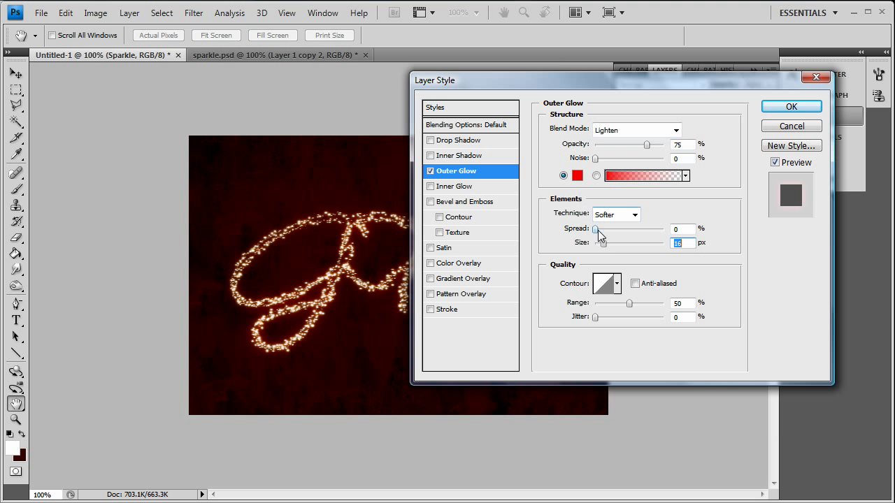
drag(595, 229, 596, 230)
click(790, 107)
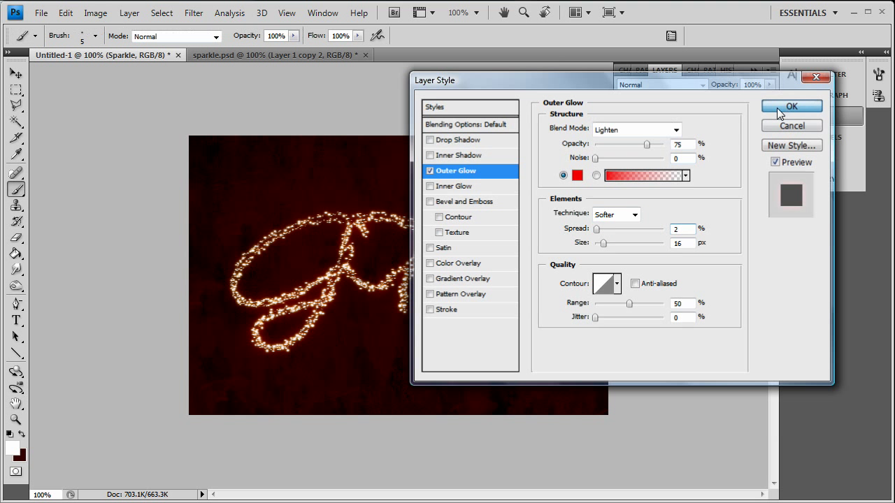
Set the Sparkle copy layer's outer glow colour to bright yellow fff600.
right_click(689, 121)
click(734, 146)
click(455, 171)
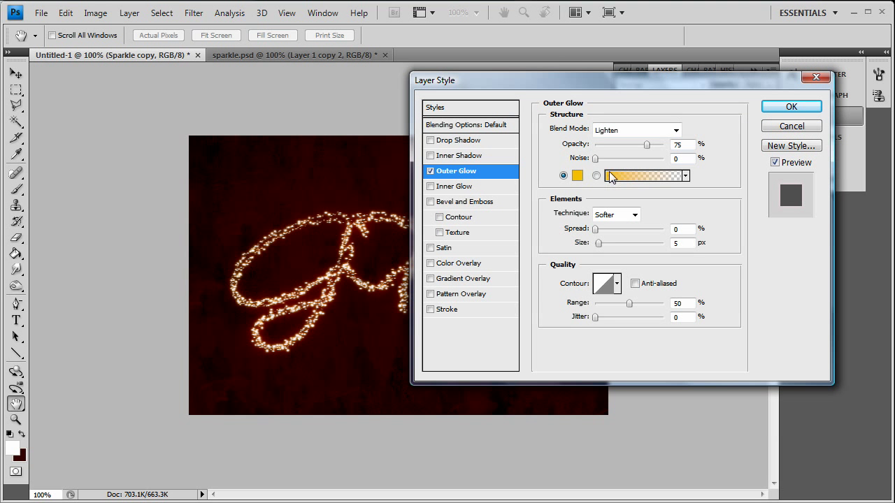
click(577, 175)
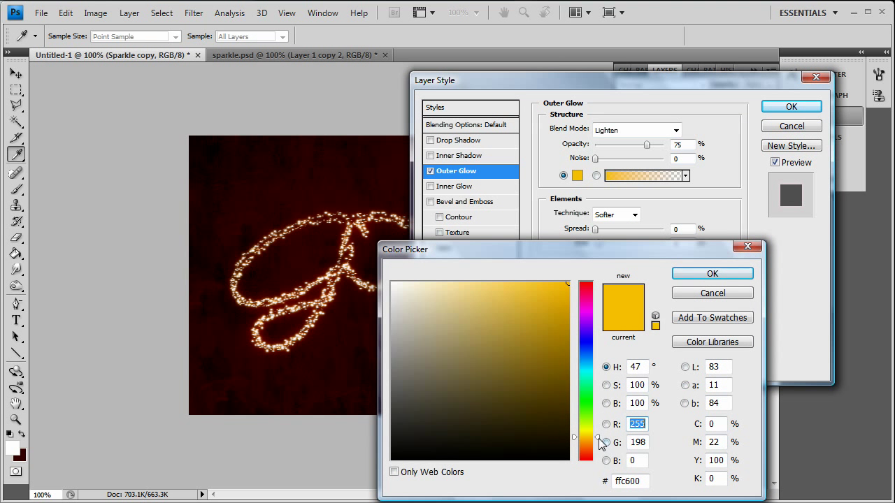
drag(598, 436, 596, 433)
click(597, 431)
click(596, 431)
click(730, 276)
click(793, 106)
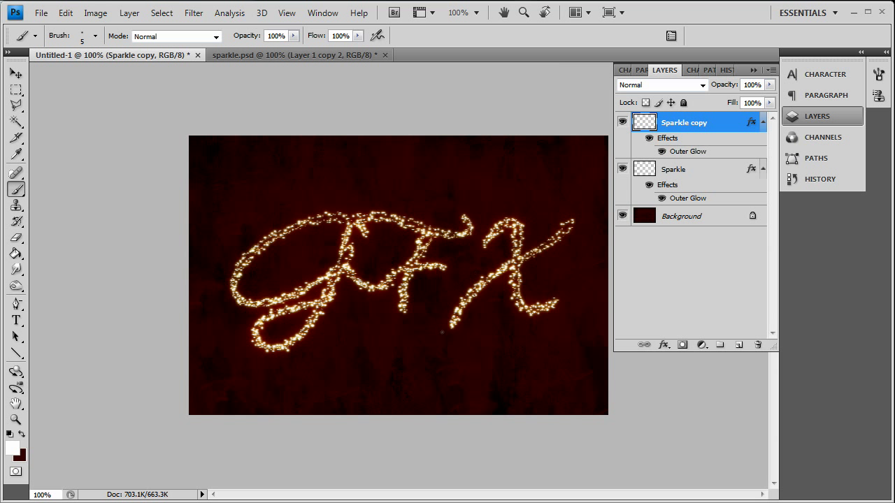
Add a new Layer 1 above Background and fill it with solid black.
click(622, 218)
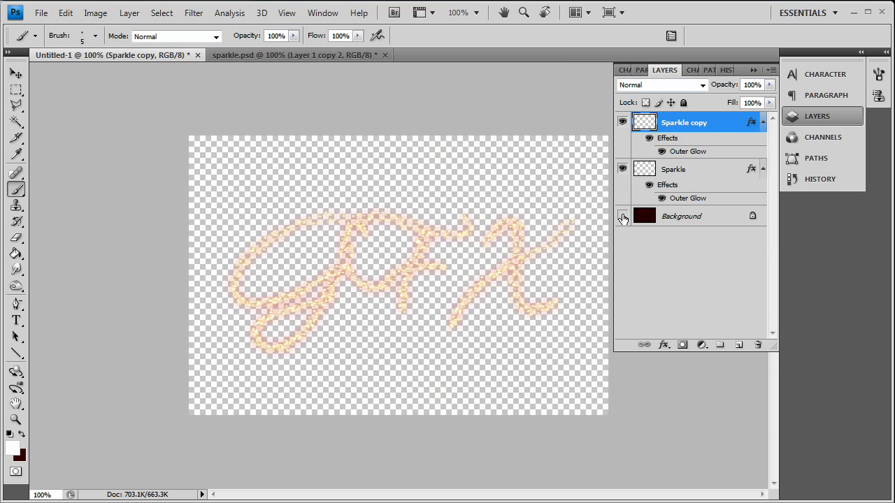
click(622, 217)
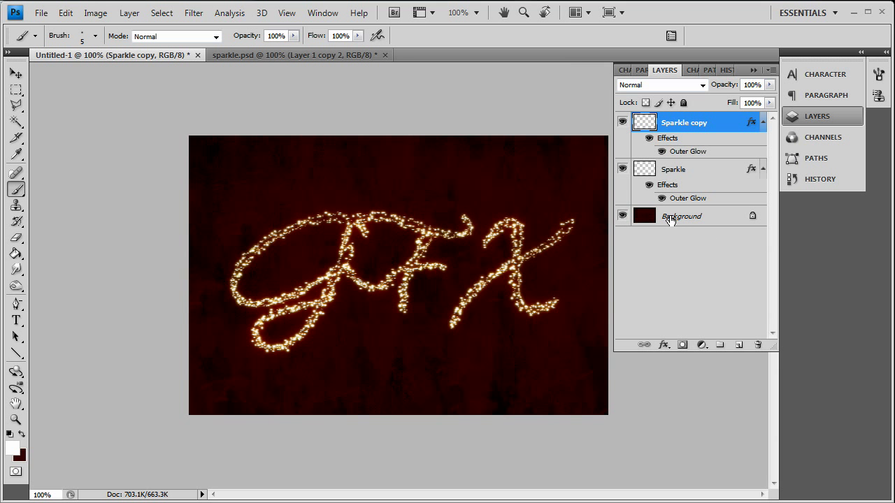
click(710, 218)
click(739, 345)
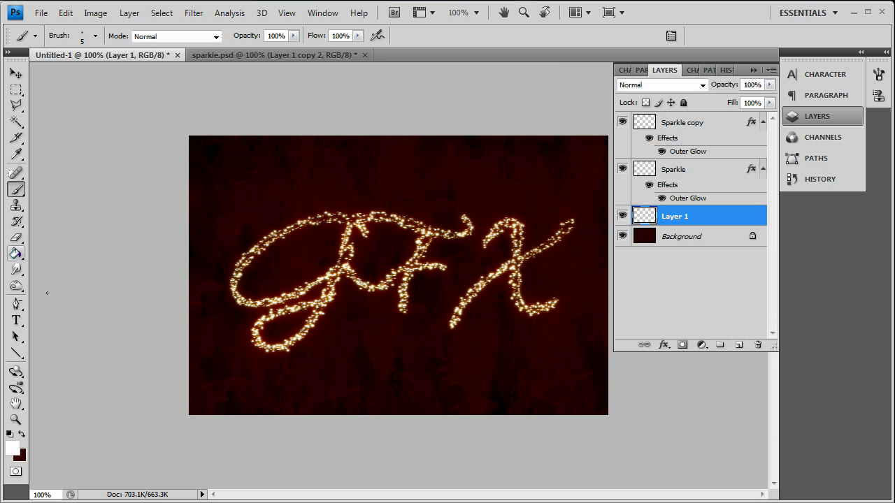
click(17, 256)
key(d)
click(23, 432)
click(23, 432)
click(312, 181)
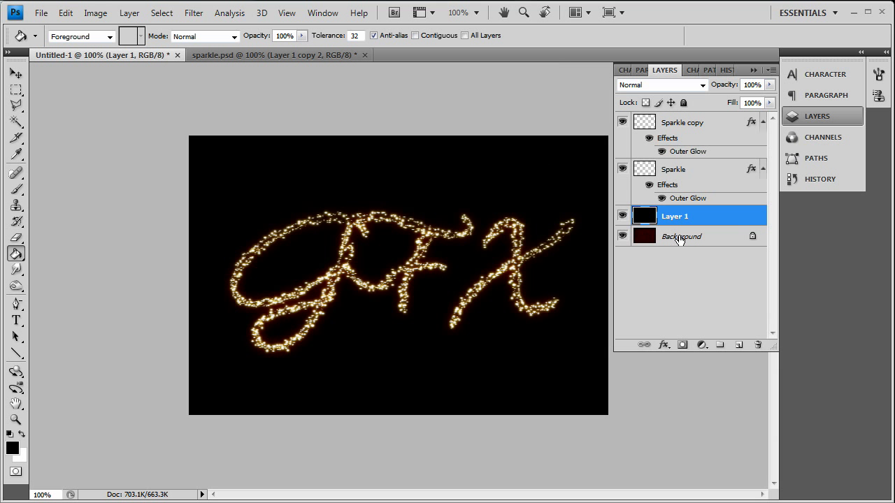
Toggle Layer 1's visibility to compare the red background against plain black.
click(678, 238)
click(622, 217)
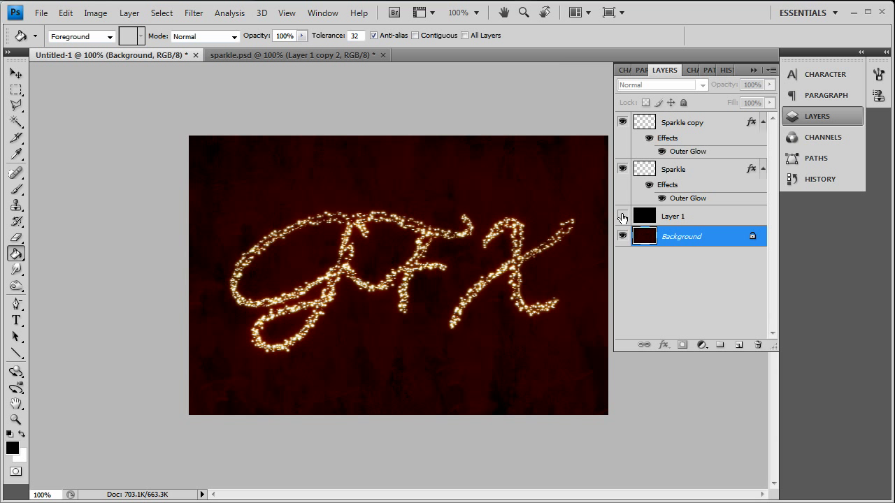
click(622, 217)
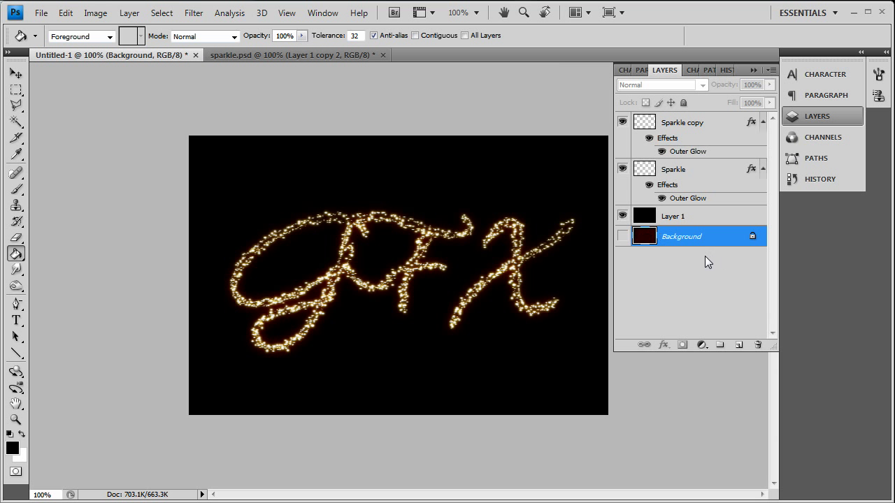
Duplicate the Sparkle copy layer to create Sparkle copy 2.
click(692, 123)
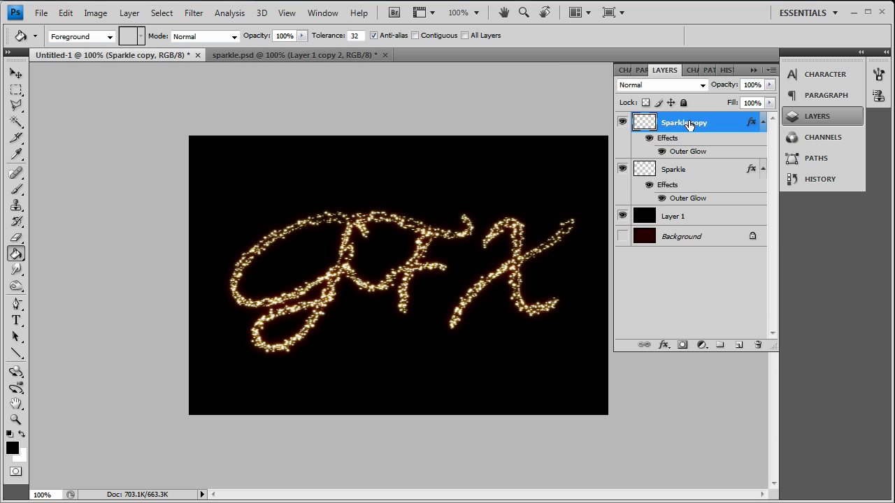
right_click(687, 125)
click(766, 186)
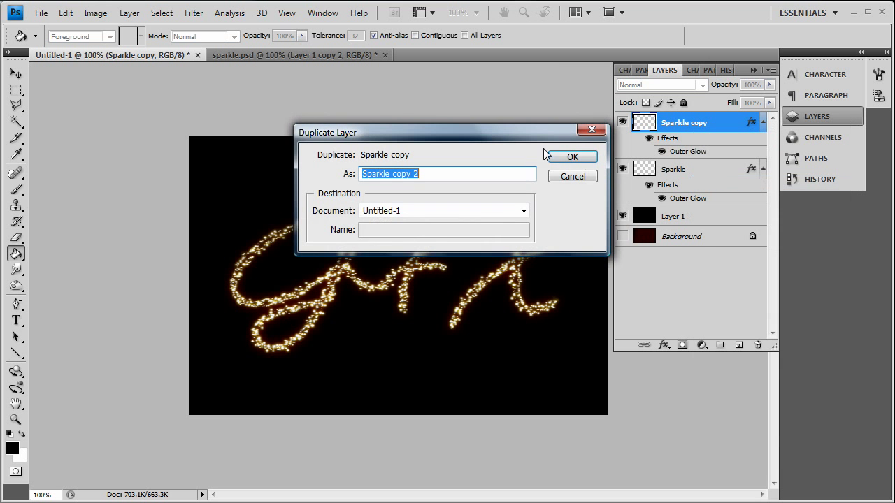
click(573, 156)
Add a Drop Shadow layer style to Sparkle copy 2.
right_click(703, 124)
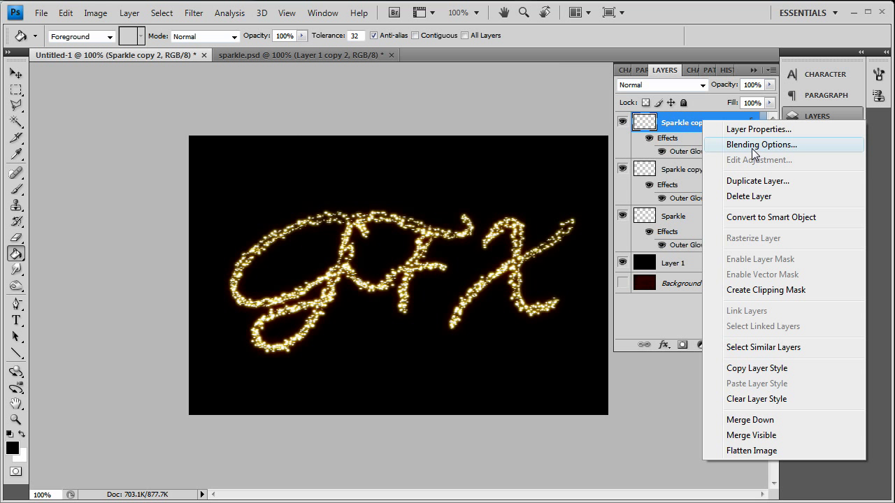
click(746, 145)
click(458, 142)
drag(647, 90, 537, 88)
drag(476, 85, 563, 144)
click(803, 176)
Convert Sparkle copy 2 to a smart object, then rasterize it to bake in the shadow.
right_click(697, 124)
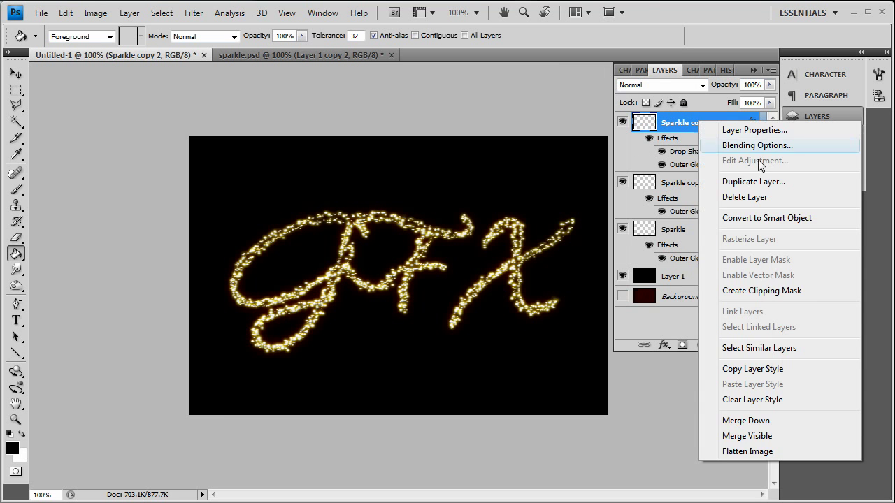
click(776, 219)
right_click(692, 128)
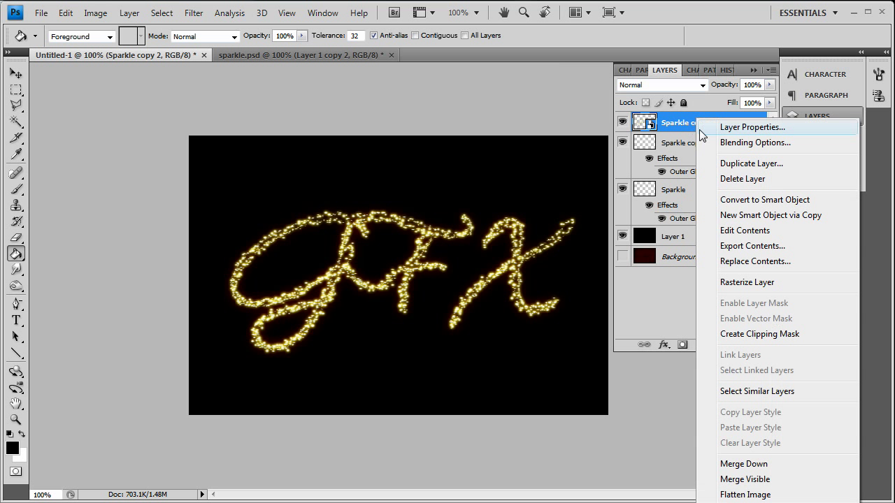
click(727, 283)
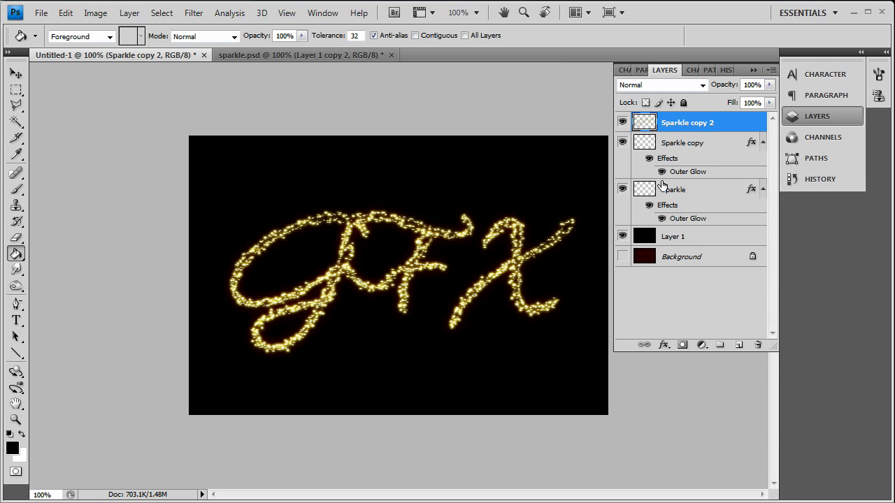
Colorize Sparkle copy 2 with Hue/Saturation at saturation 49.
key(ctrl+u)
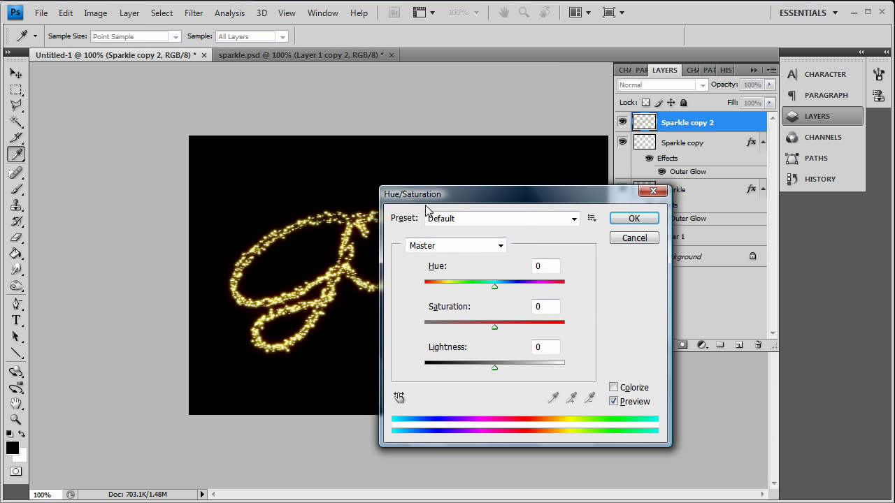
drag(507, 192, 609, 157)
click(715, 352)
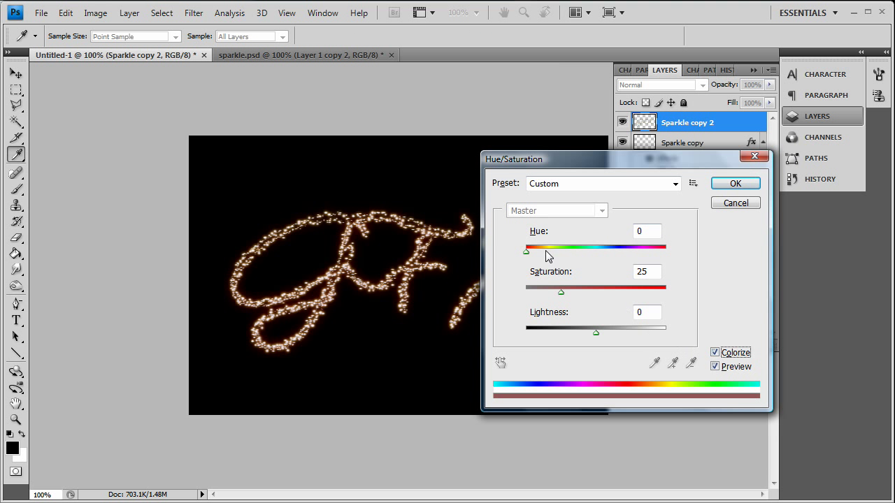
mouse_move(561, 291)
mouse_down()
mouse_move(628, 292)
mouse_move(594, 292)
mouse_up()
click(731, 183)
key(g)
Try Vivid Light, Hard Light, Overlay and Color Dodge blend modes, settling on Lighten.
click(687, 85)
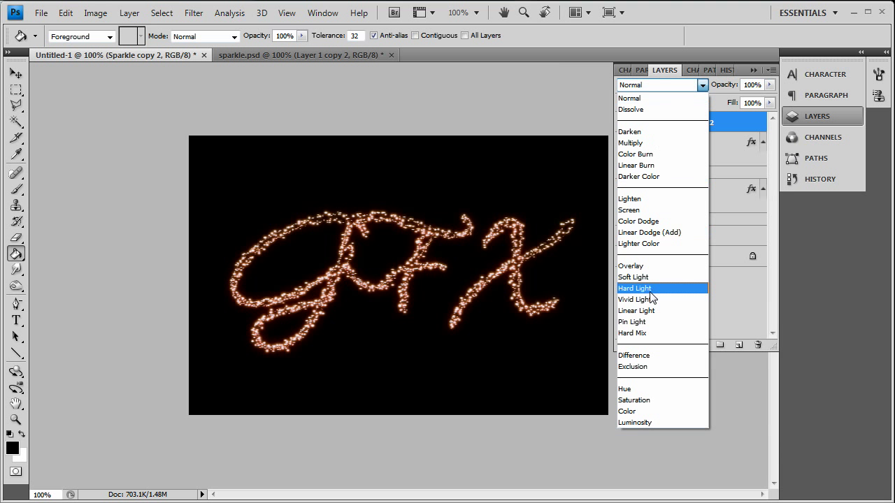
click(646, 296)
click(670, 86)
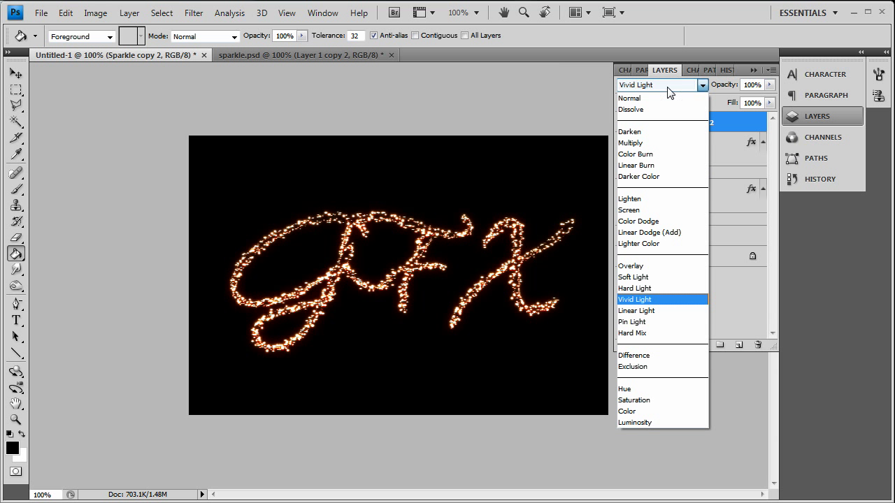
click(637, 290)
click(668, 85)
click(648, 268)
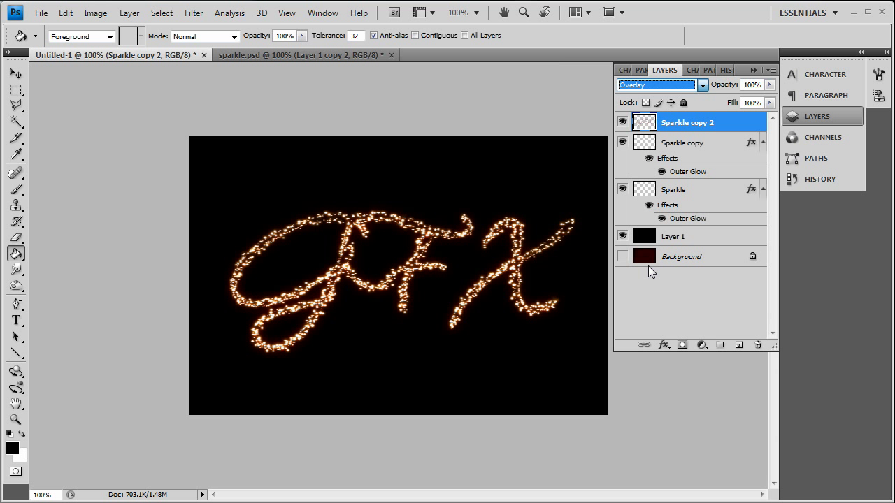
click(667, 85)
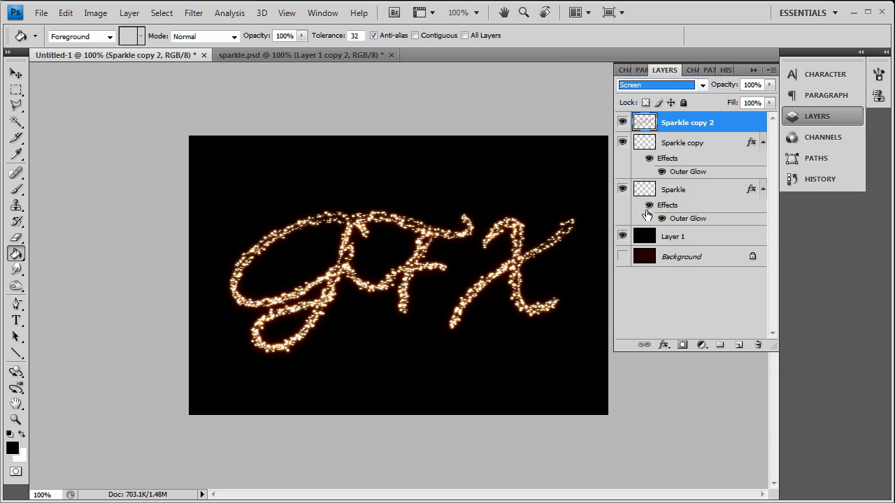
click(691, 85)
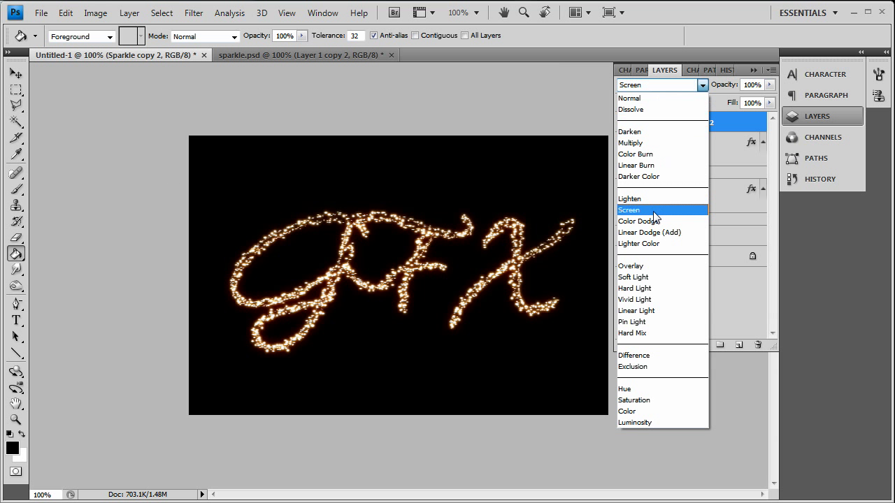
click(646, 219)
click(662, 84)
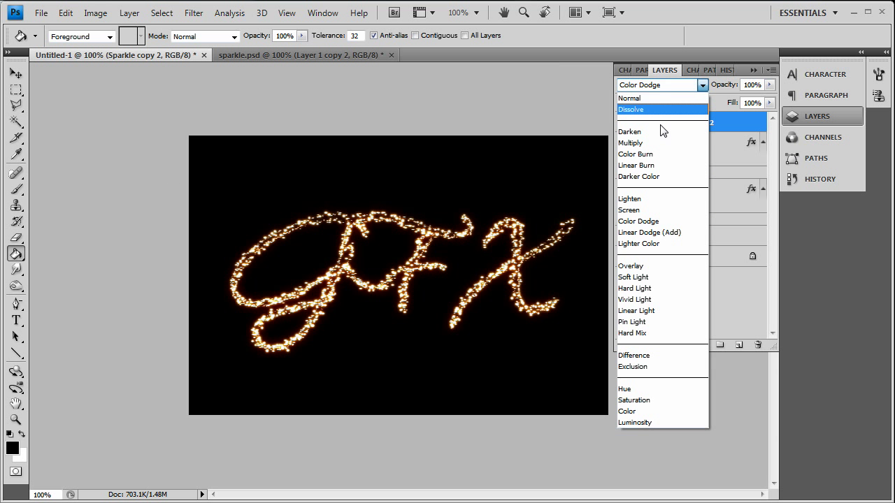
click(650, 195)
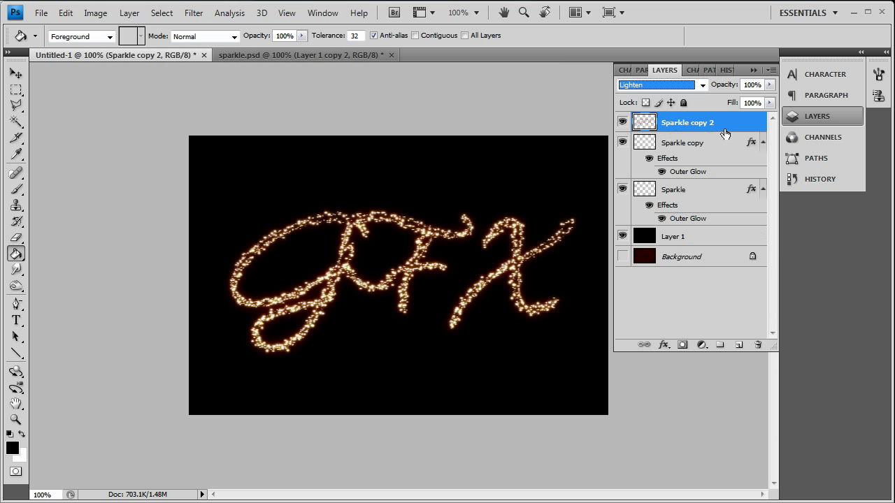
click(269, 56)
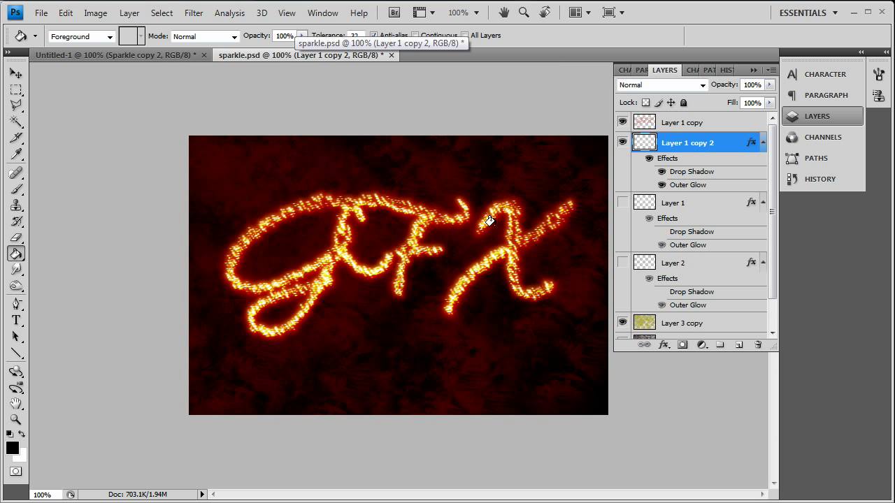
click(692, 204)
click(685, 263)
scroll(699, 286, down, 2)
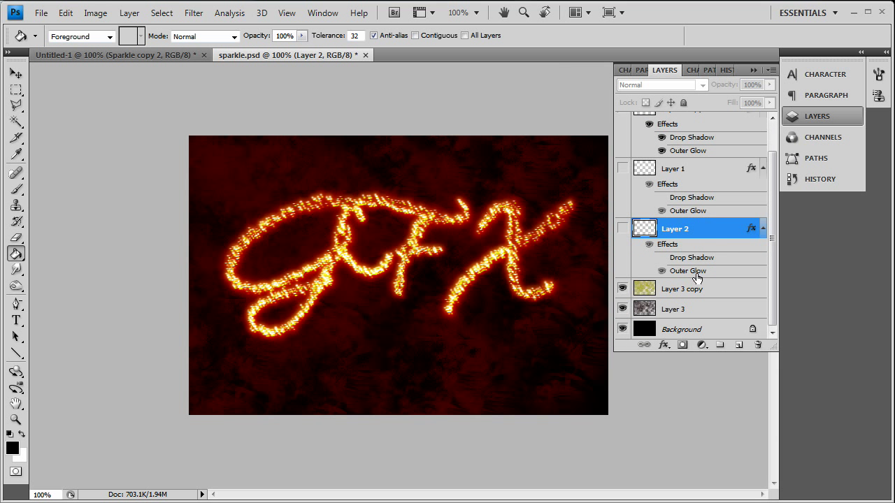
scroll(684, 237, up, 2)
click(700, 123)
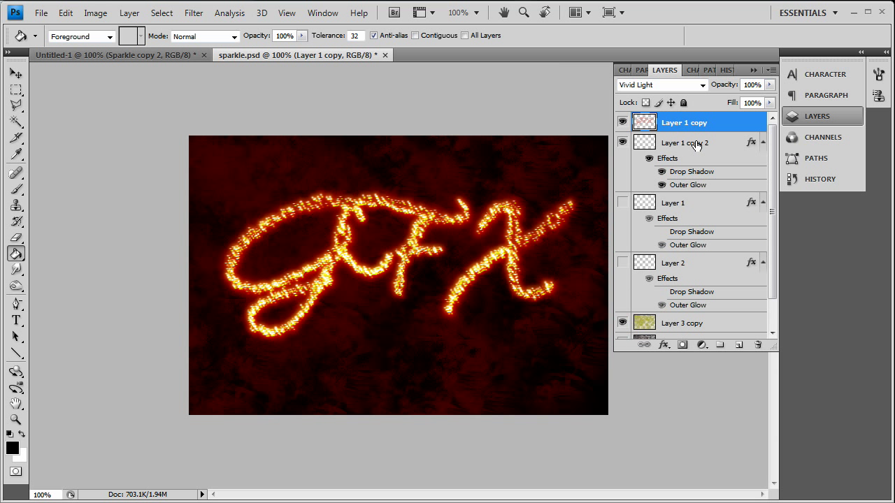
click(688, 144)
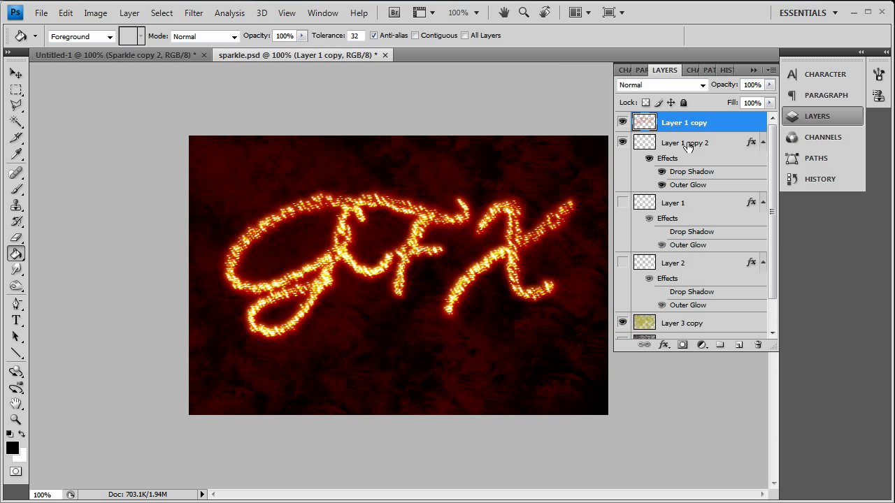
click(137, 54)
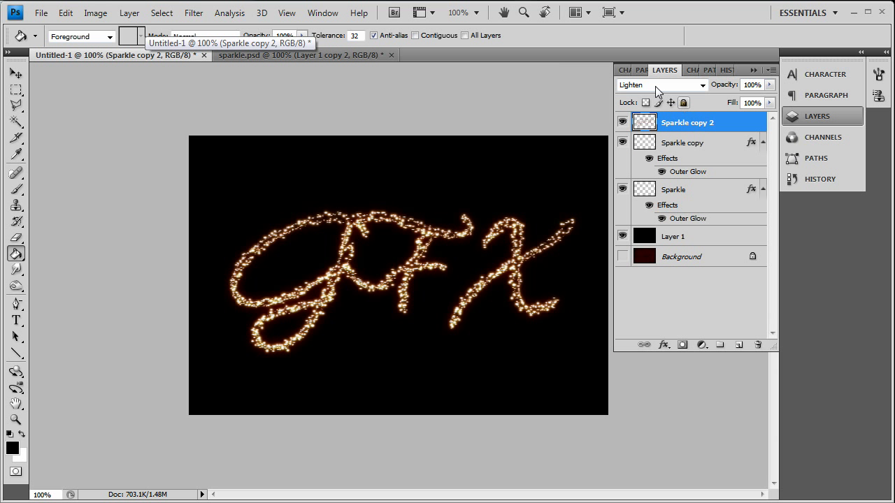
Reset Sparkle copy 2 to Normal, nudge its sparkles slightly, then set it to Color Dodge.
click(655, 85)
click(652, 94)
click(16, 73)
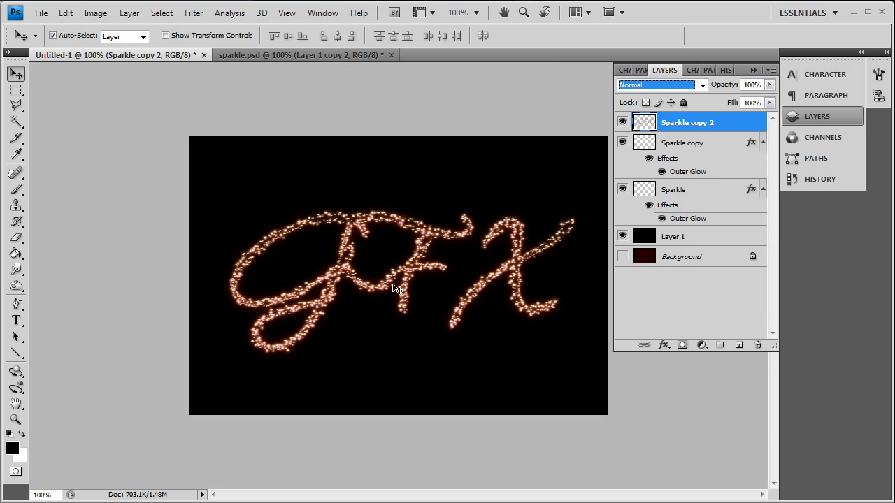
click(419, 272)
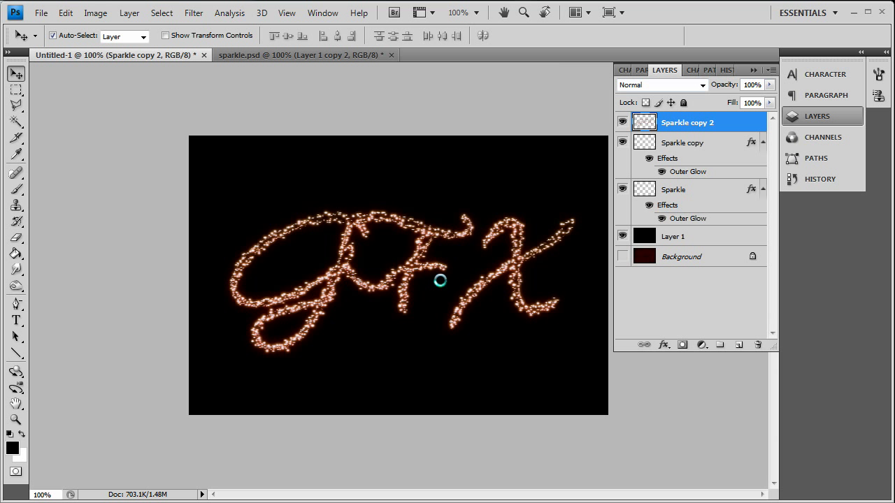
drag(441, 281, 441, 280)
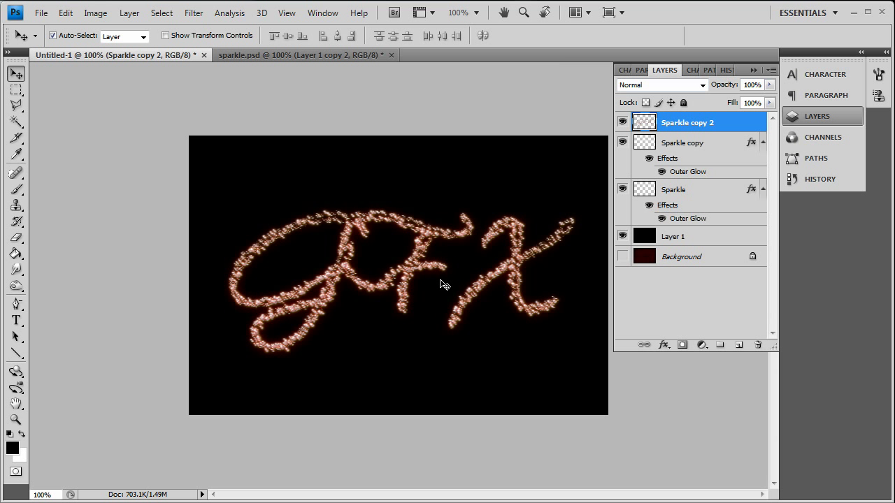
click(683, 85)
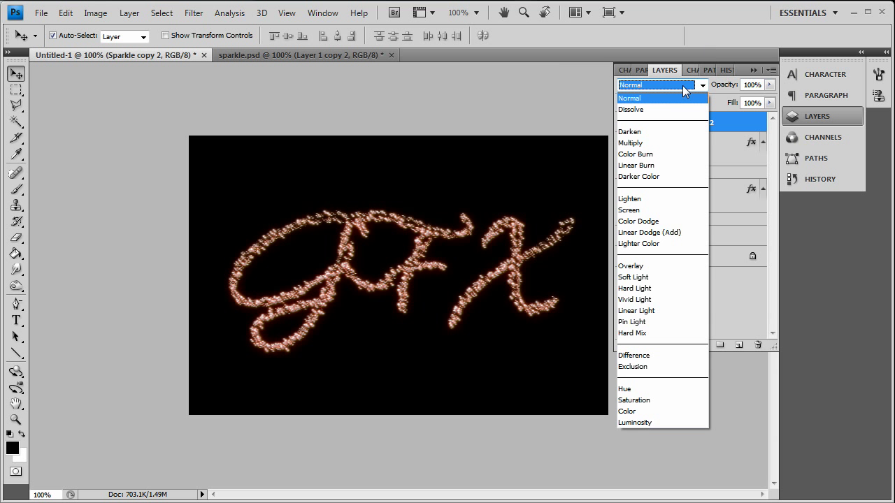
click(643, 220)
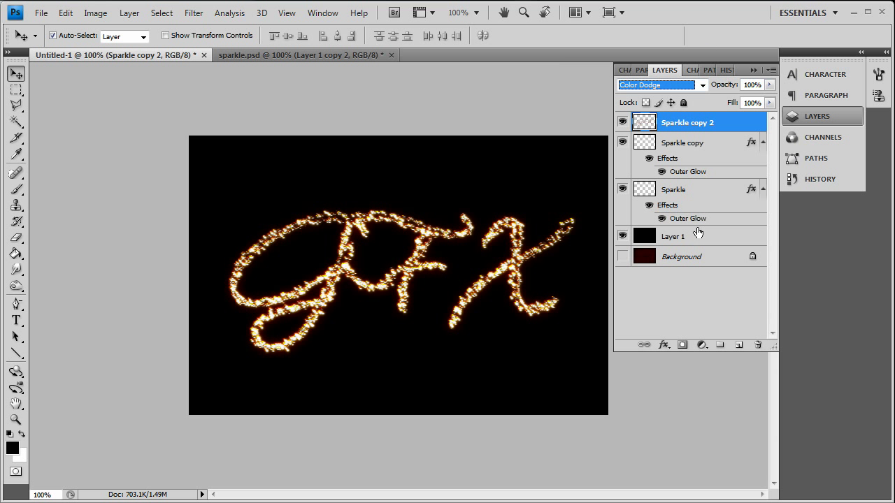
right_click(701, 123)
click(723, 147)
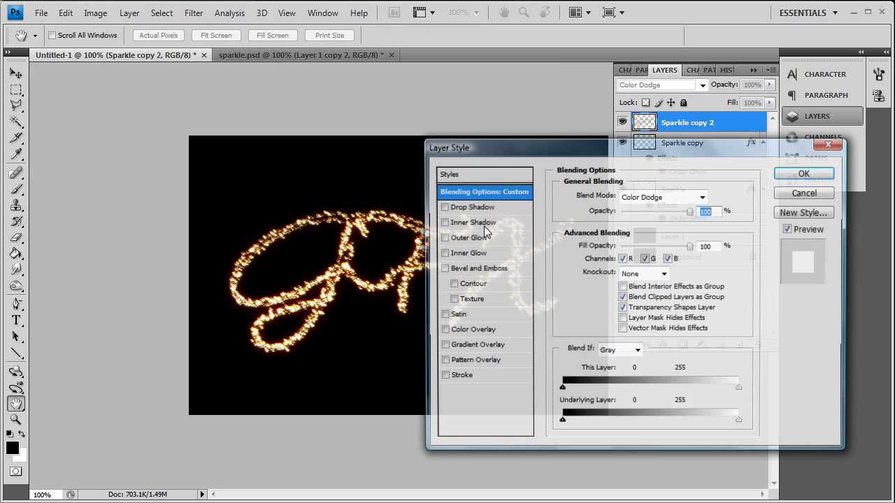
click(467, 239)
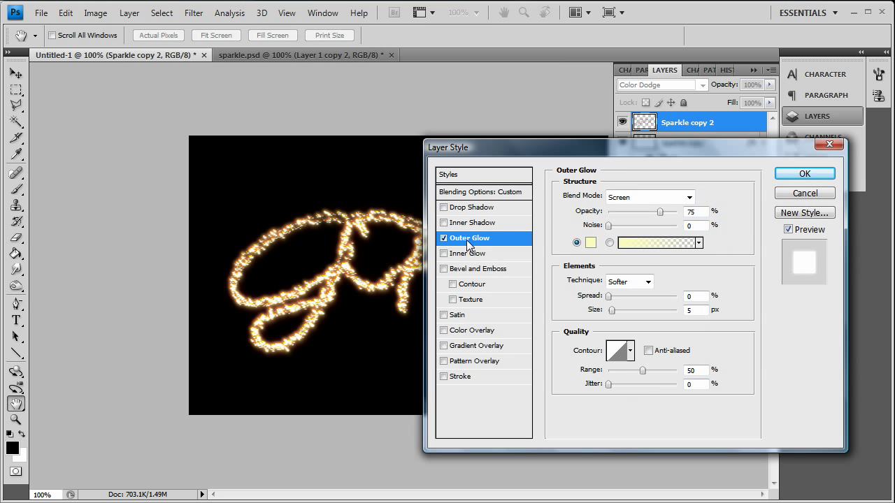
click(659, 196)
click(645, 7)
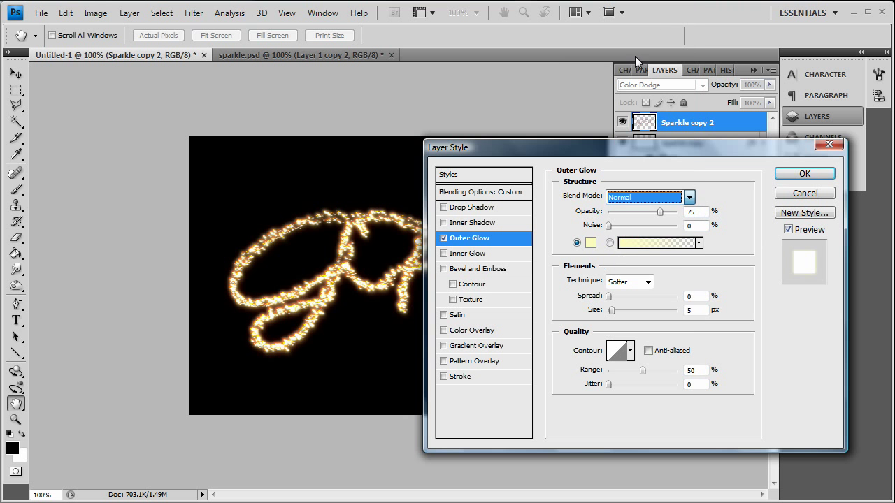
click(590, 242)
drag(540, 353, 660, 226)
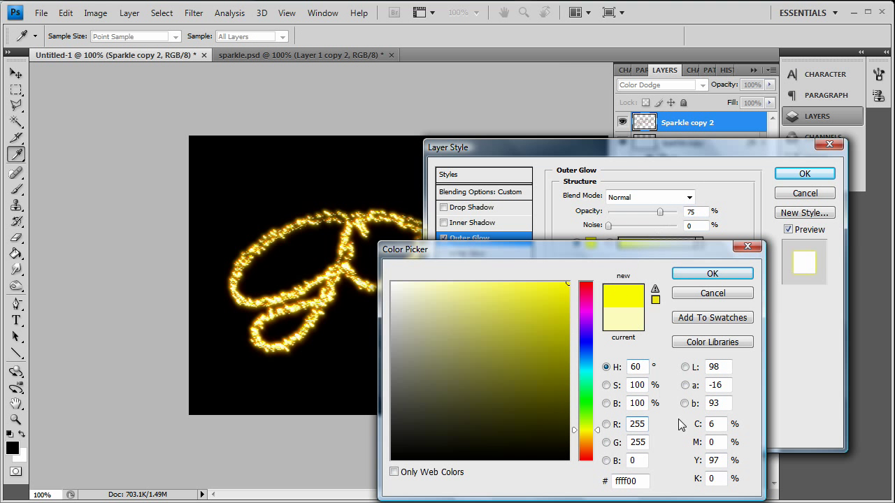
click(587, 459)
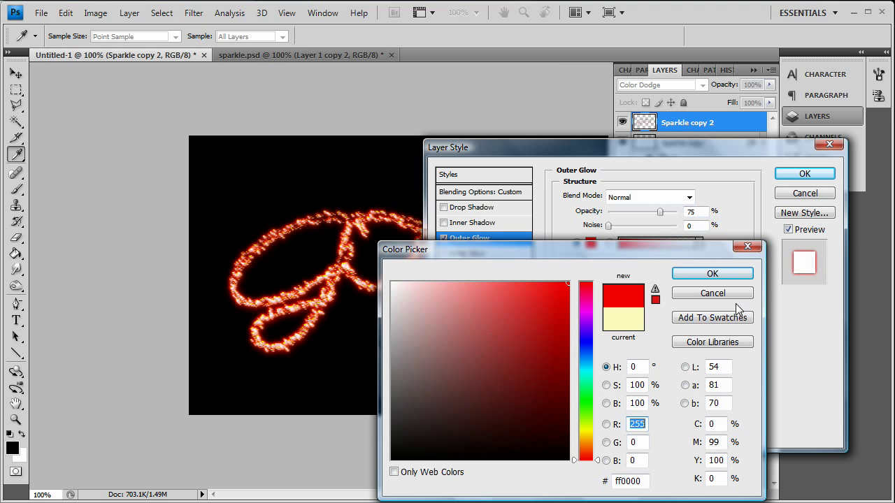
click(711, 273)
click(646, 197)
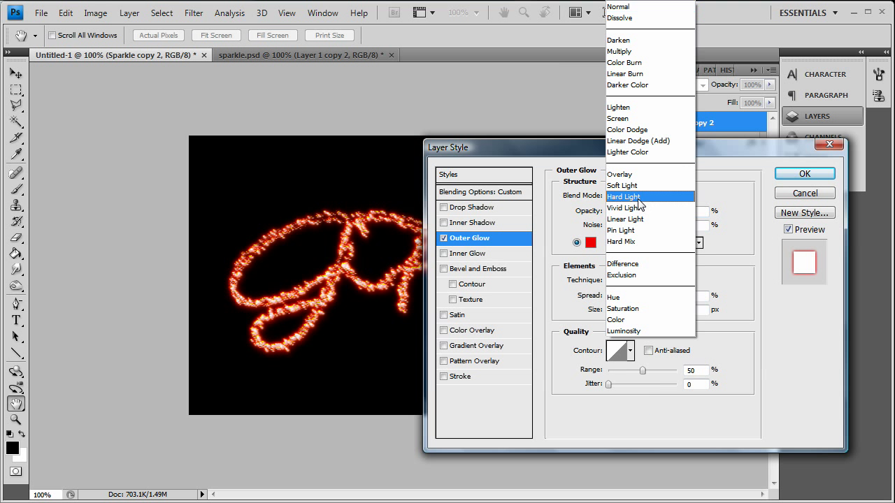
click(636, 110)
drag(557, 149, 588, 129)
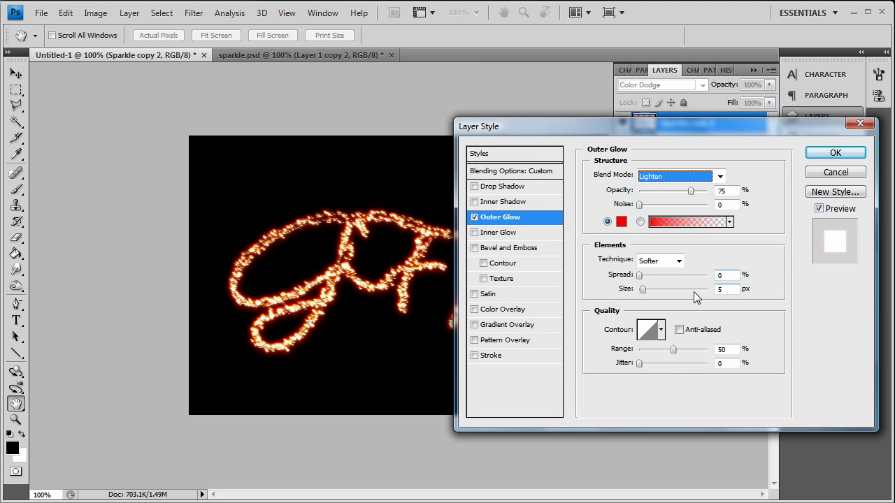
mouse_move(642, 290)
mouse_down()
mouse_move(655, 289)
mouse_move(647, 290)
mouse_up()
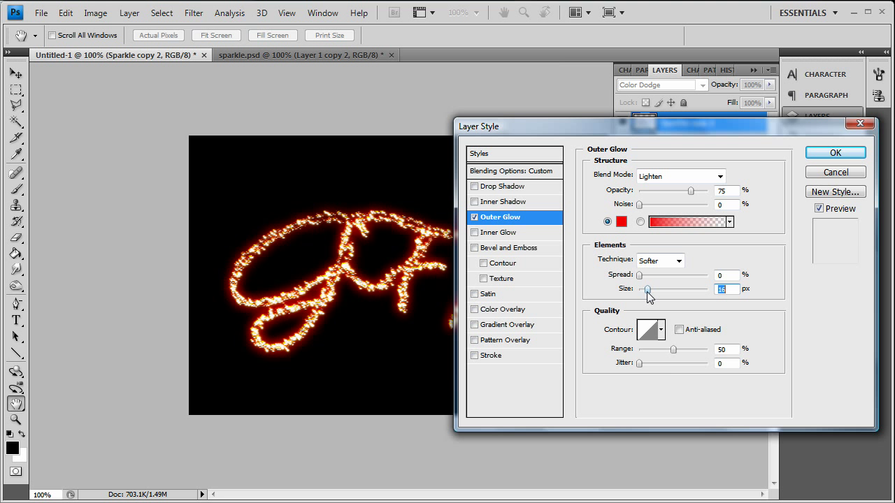
click(835, 172)
Duplicate Sparkle copy 2 as Sparkle copy 3 and move it just above Layer 1.
right_click(693, 123)
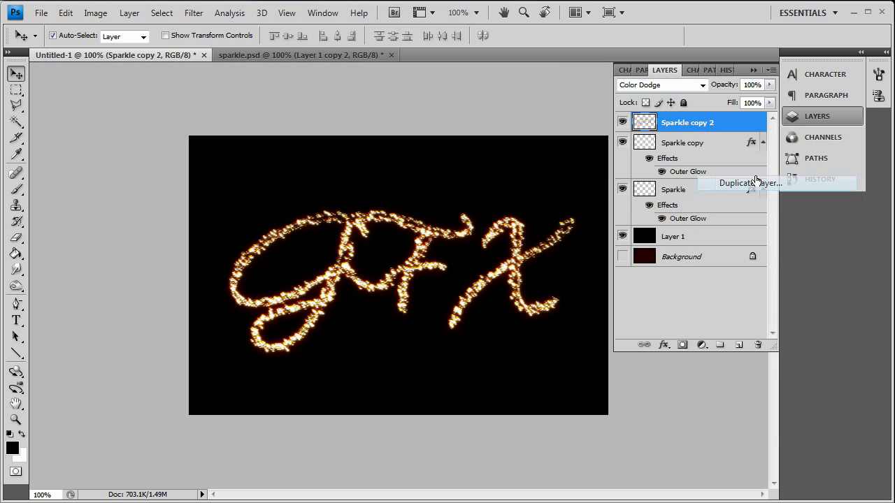
click(730, 183)
click(573, 147)
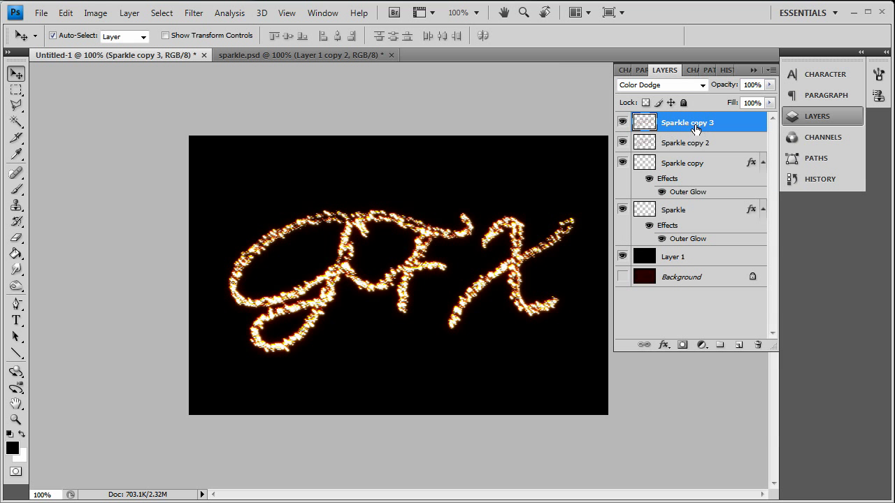
drag(693, 133, 691, 253)
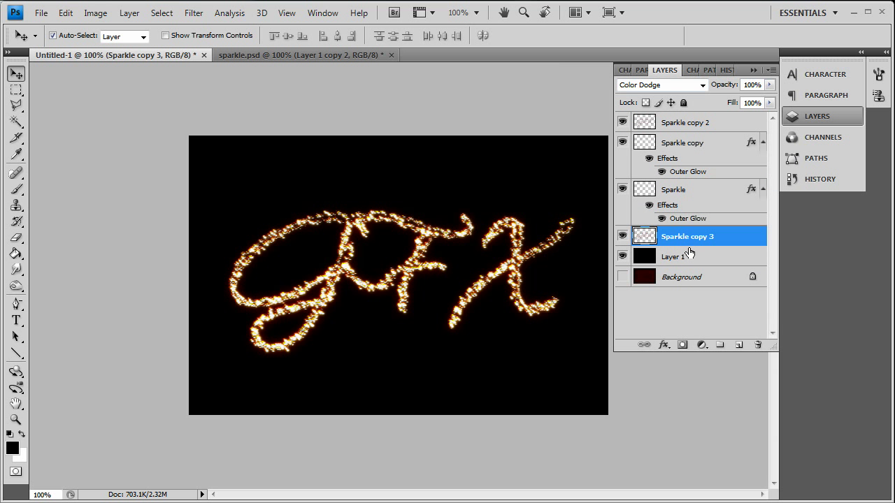
click(656, 85)
click(660, 97)
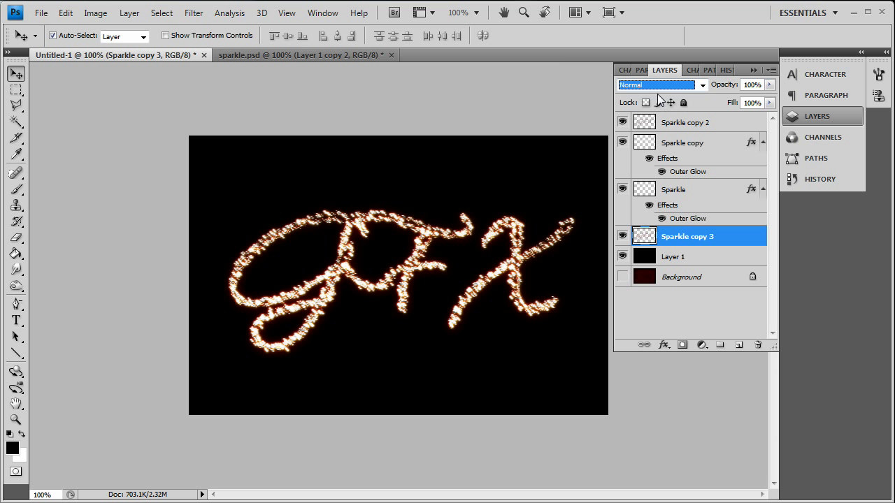
key(ctrl+z)
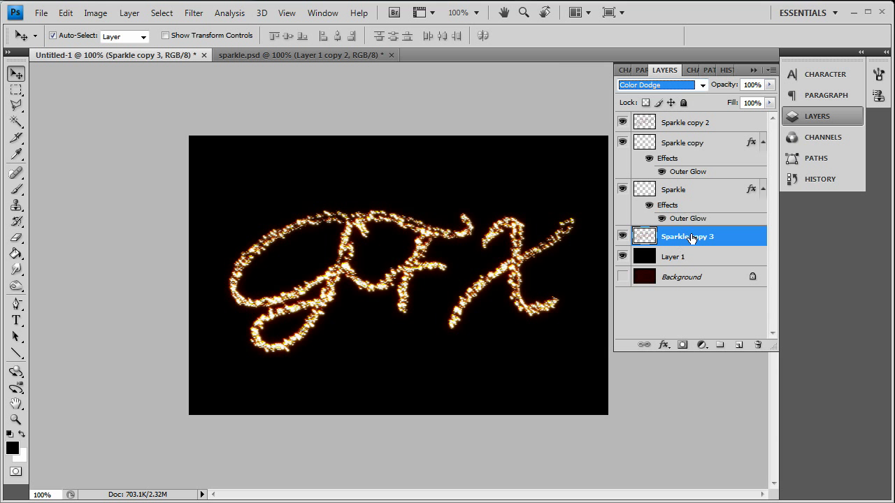
Colorize Sparkle copy 3 pale gold: Hue 47, Saturation 42, raised Lightness.
key(ctrl+u)
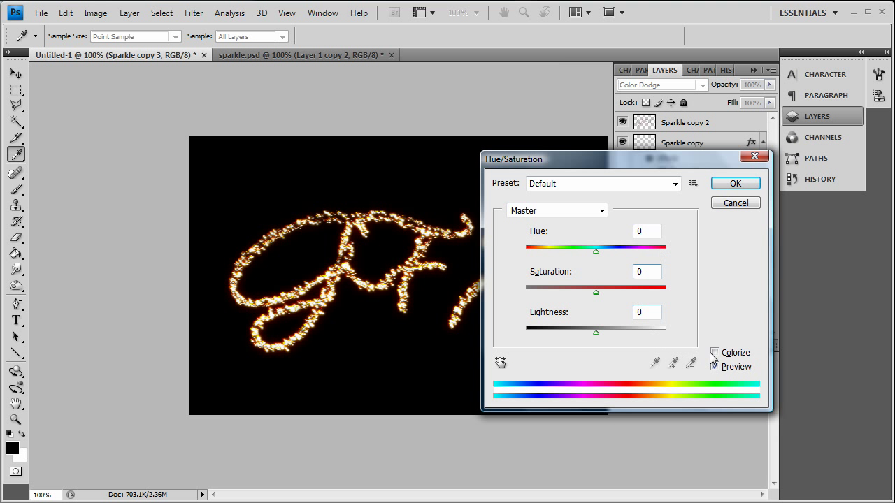
click(714, 352)
drag(552, 287, 584, 289)
drag(527, 252, 547, 251)
drag(602, 333, 638, 331)
click(735, 183)
Add an Outer Glow to Sparkle copy 3 with a pure red ff0000 colour.
key(v)
right_click(690, 238)
click(764, 198)
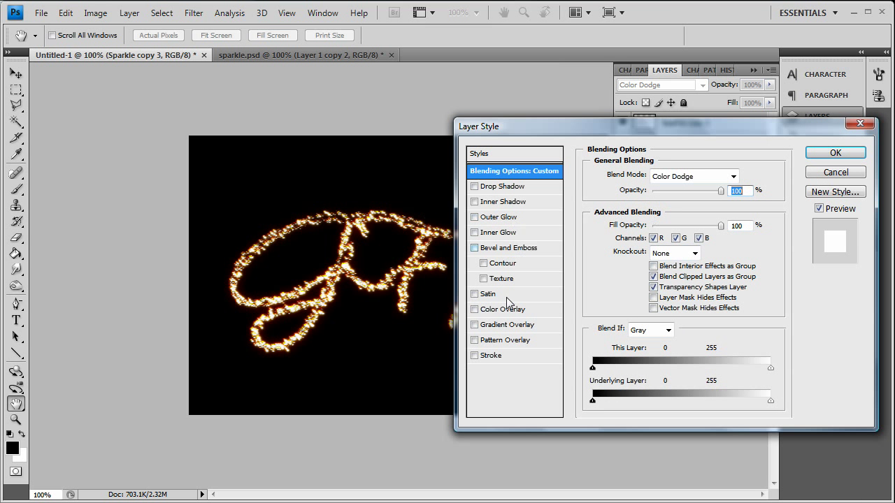
click(500, 217)
click(681, 176)
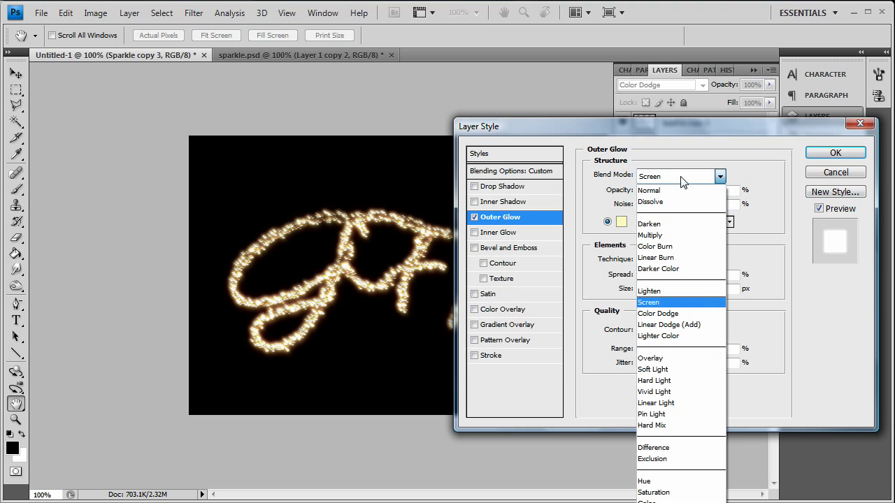
click(673, 185)
click(621, 222)
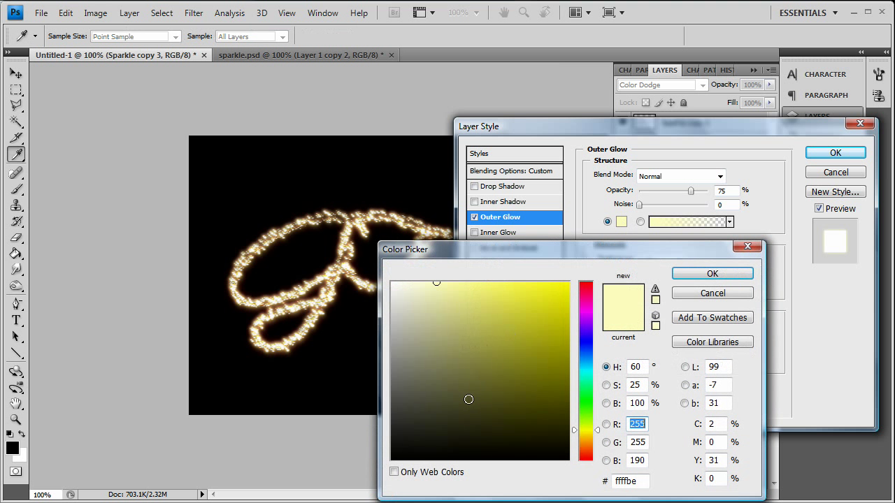
drag(599, 431, 598, 460)
drag(513, 346, 571, 279)
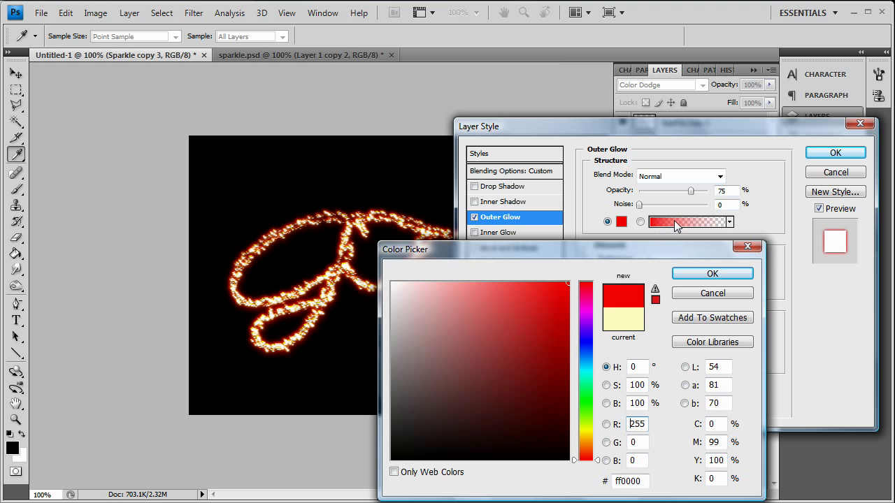
click(744, 276)
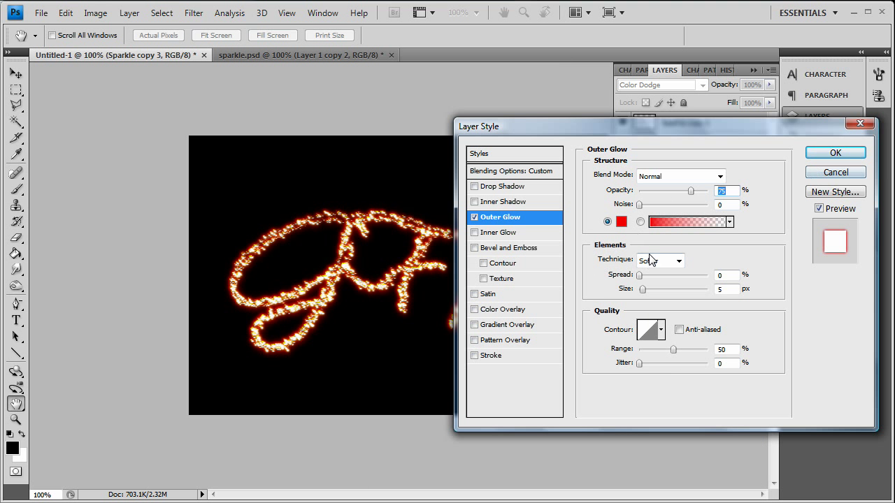
Set the glow to 10 px size, 25% range, Lighten mode and 27% opacity.
drag(642, 289, 645, 289)
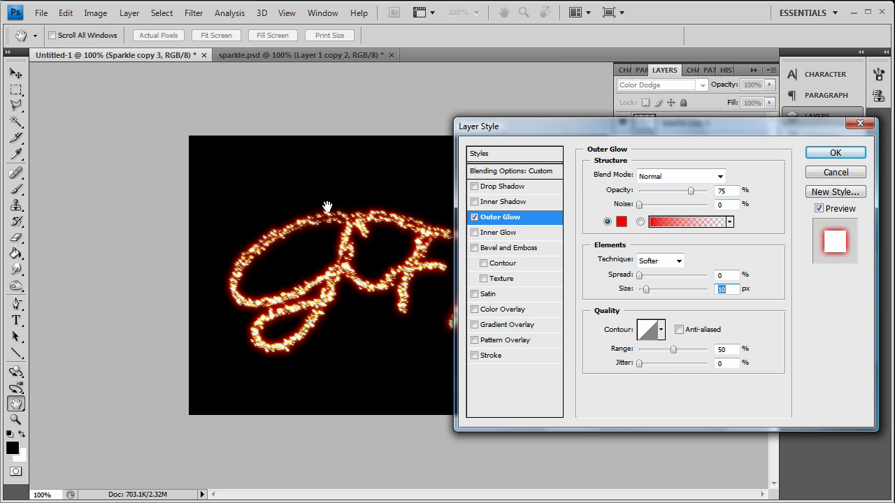
mouse_move(670, 348)
mouse_down()
mouse_move(699, 352)
mouse_move(654, 357)
mouse_up()
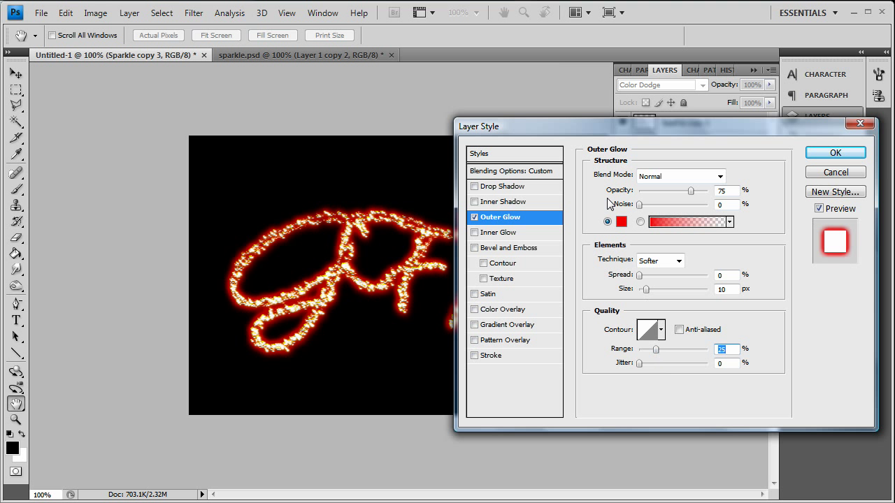
click(672, 177)
click(658, 295)
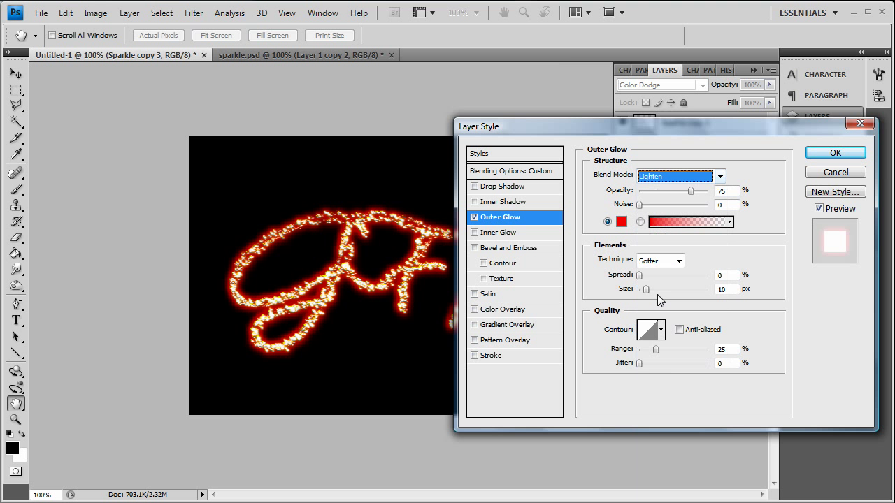
drag(692, 190, 645, 196)
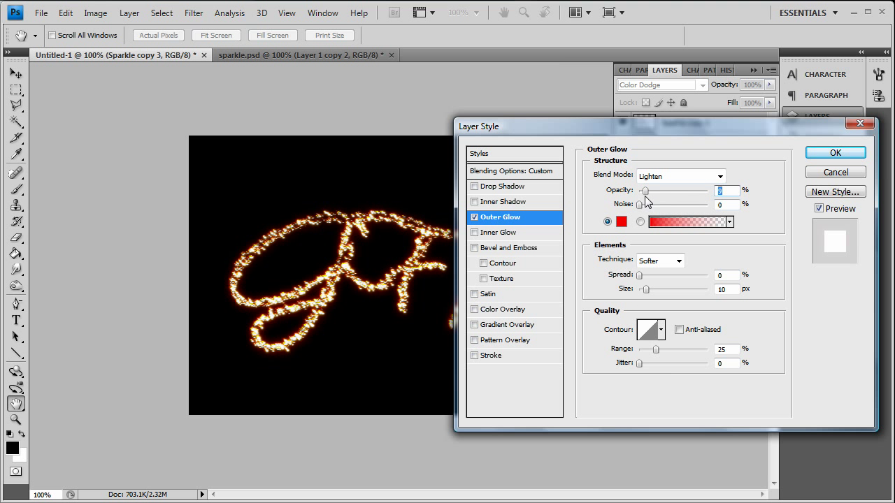
click(832, 154)
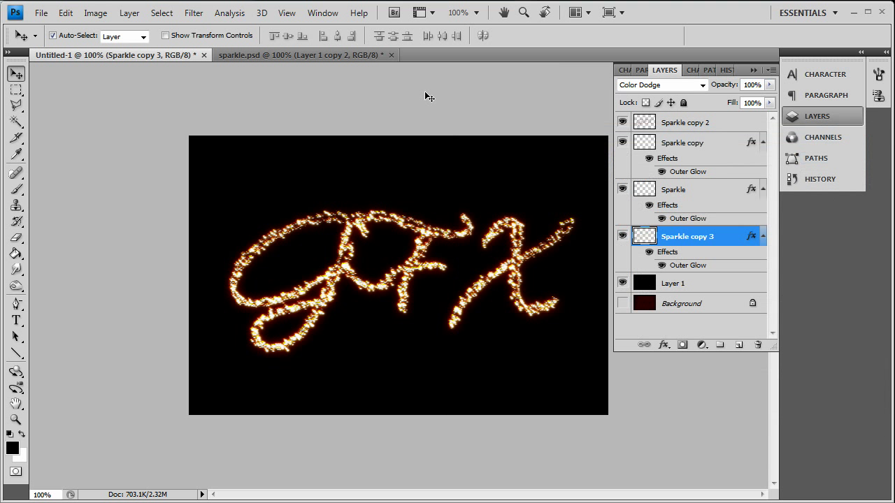